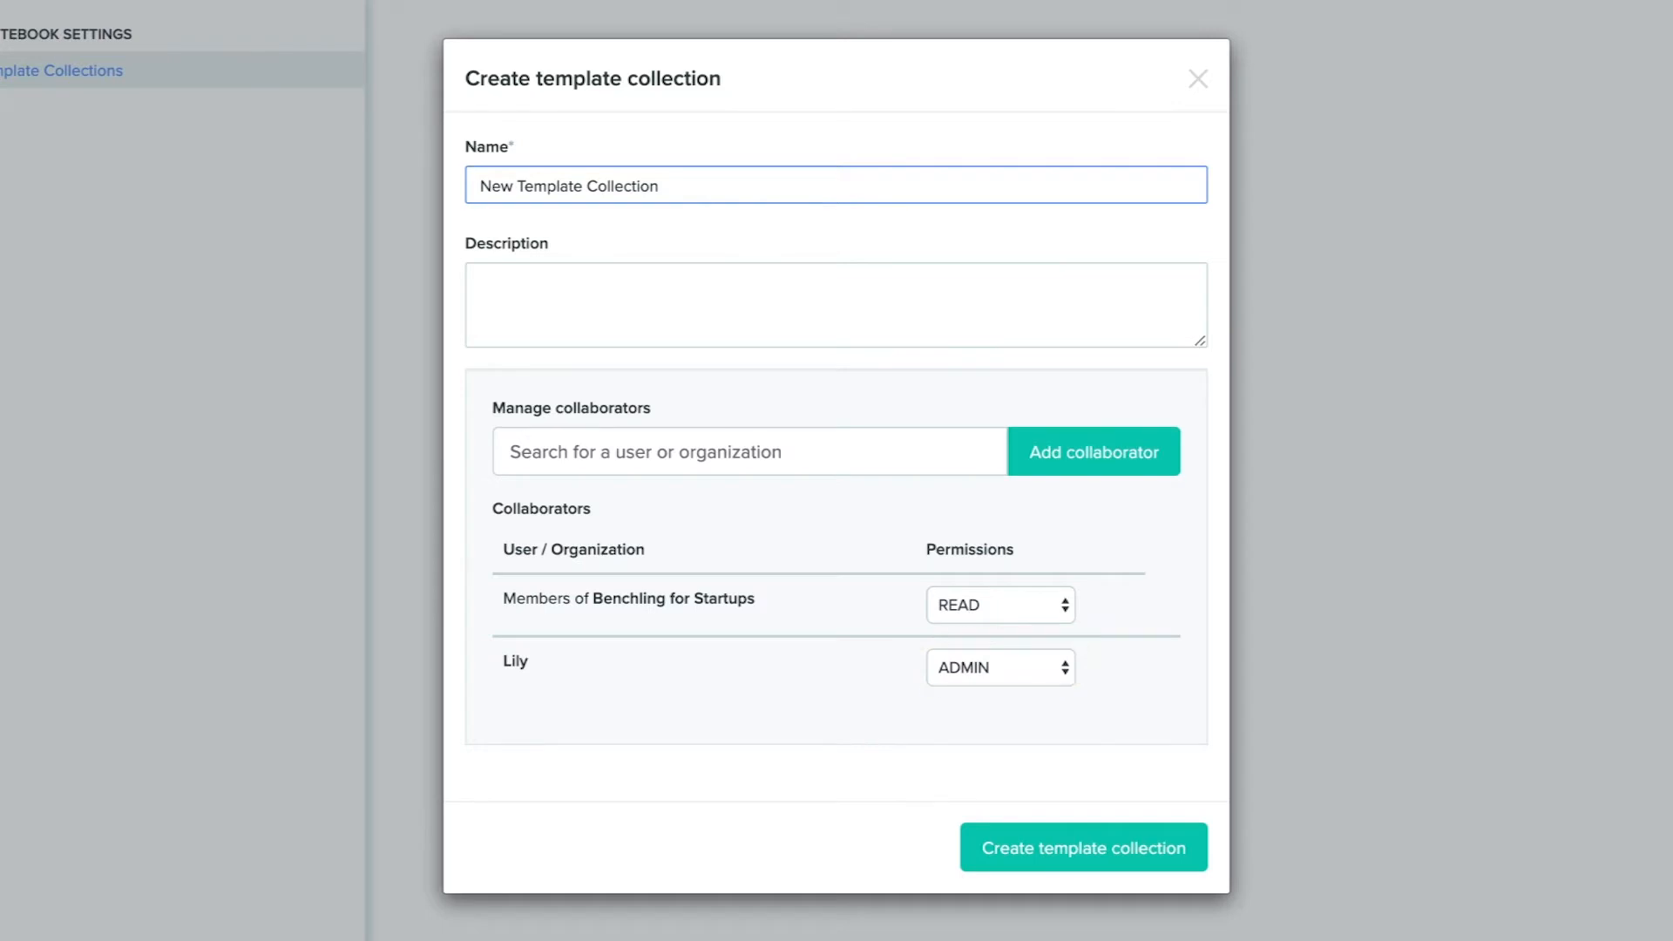
Create the template collection "New Template Collection" and add a template named "New Template" to it, closing its information pane.
{"action": "left_click", "coordinate": [1039, 858]}
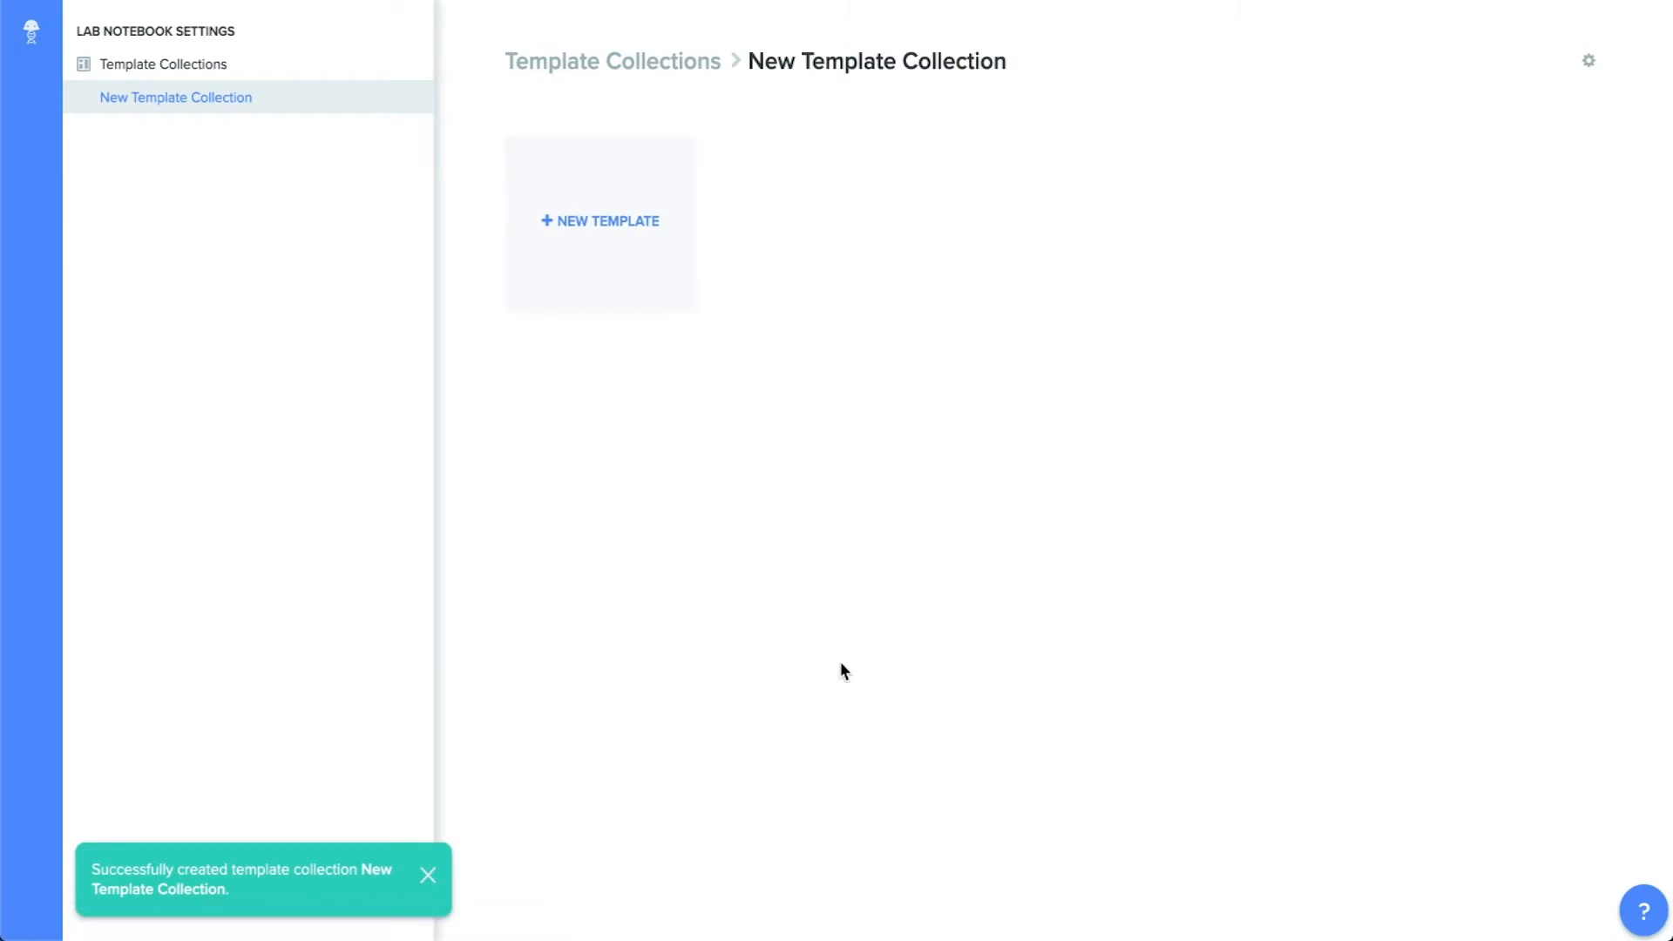
{"action": "left_click", "coordinate": [607, 272]}
{"action": "type", "text": "New Template"}
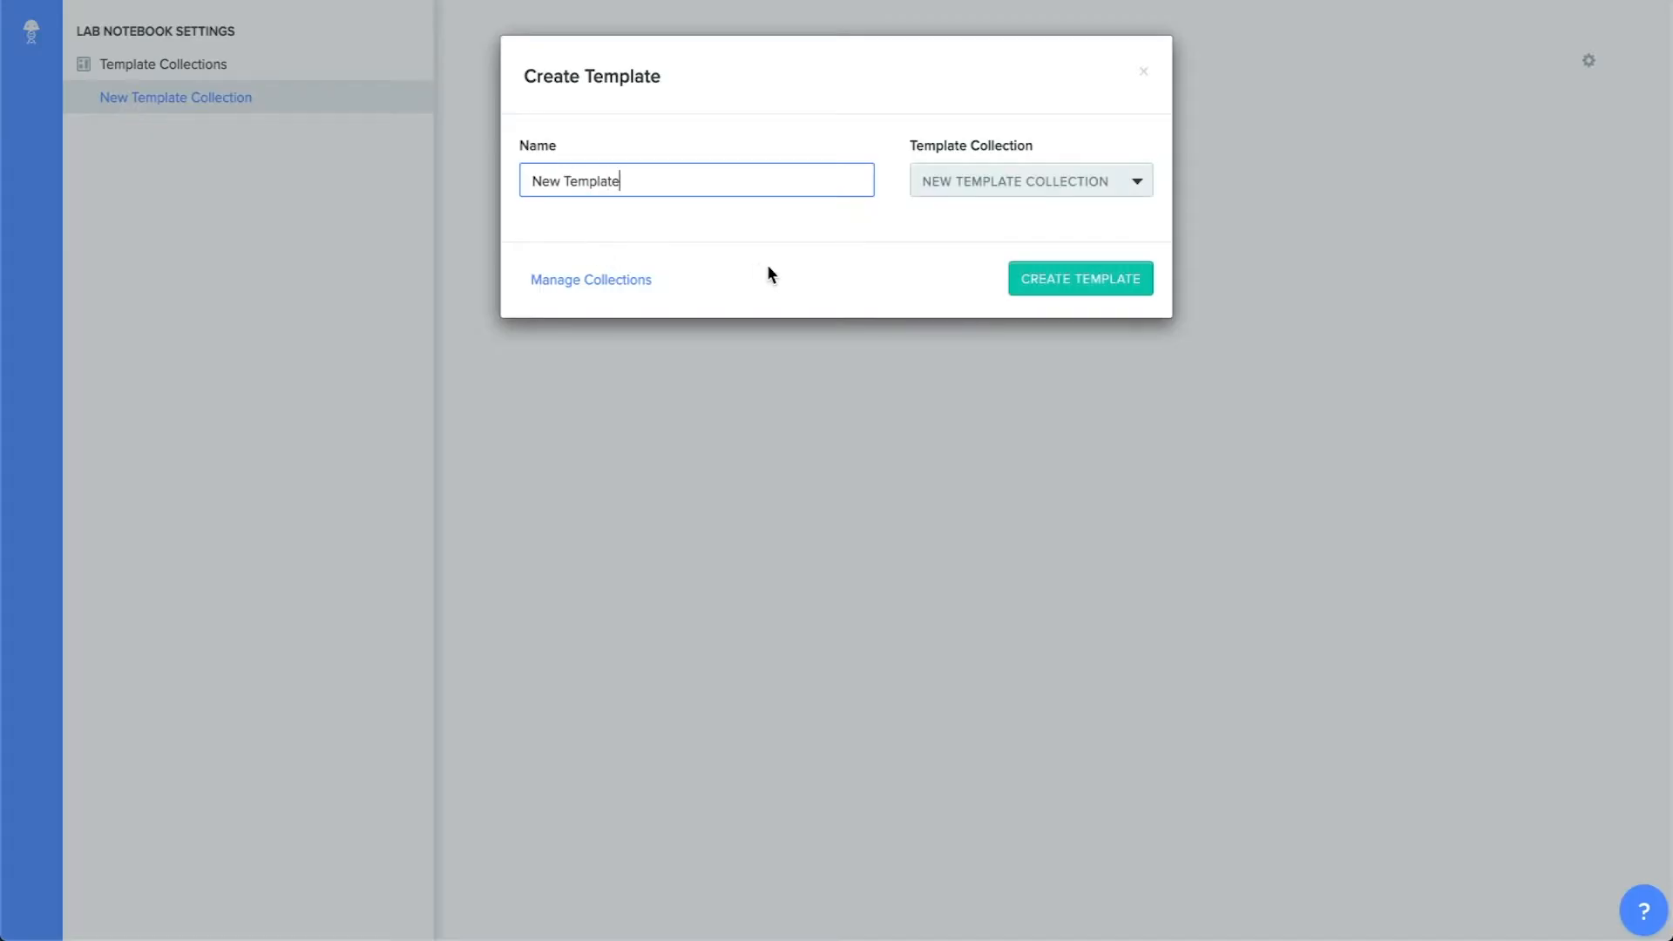
{"action": "left_click", "coordinate": [1075, 296]}
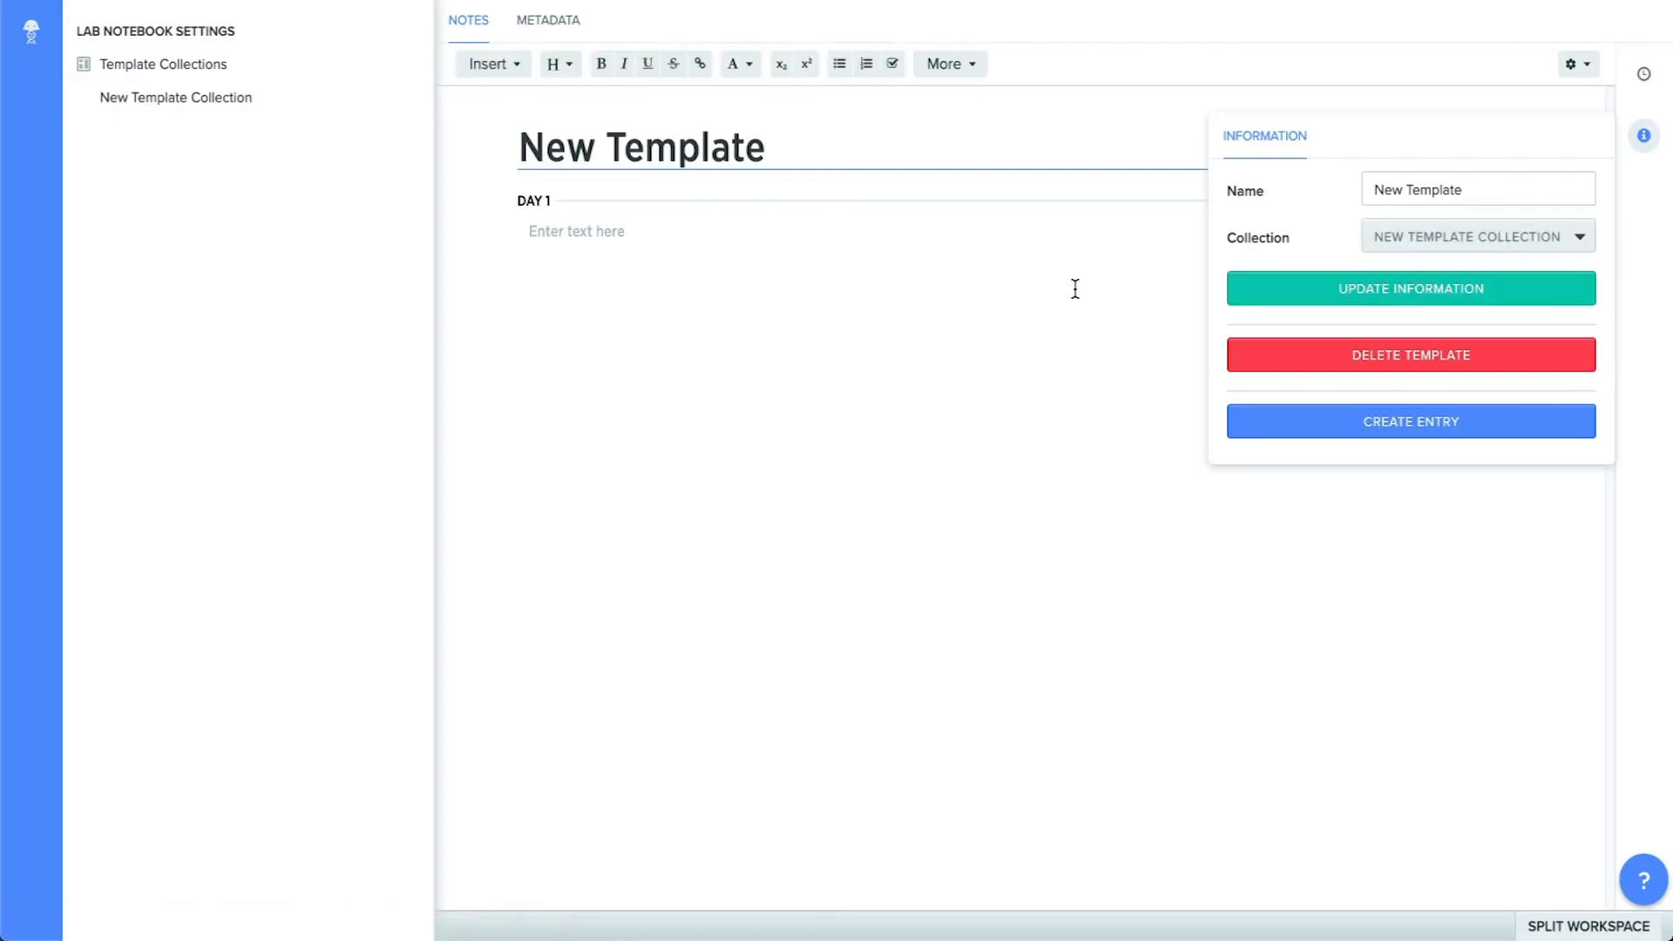
{"action": "left_click", "coordinate": [1643, 135]}
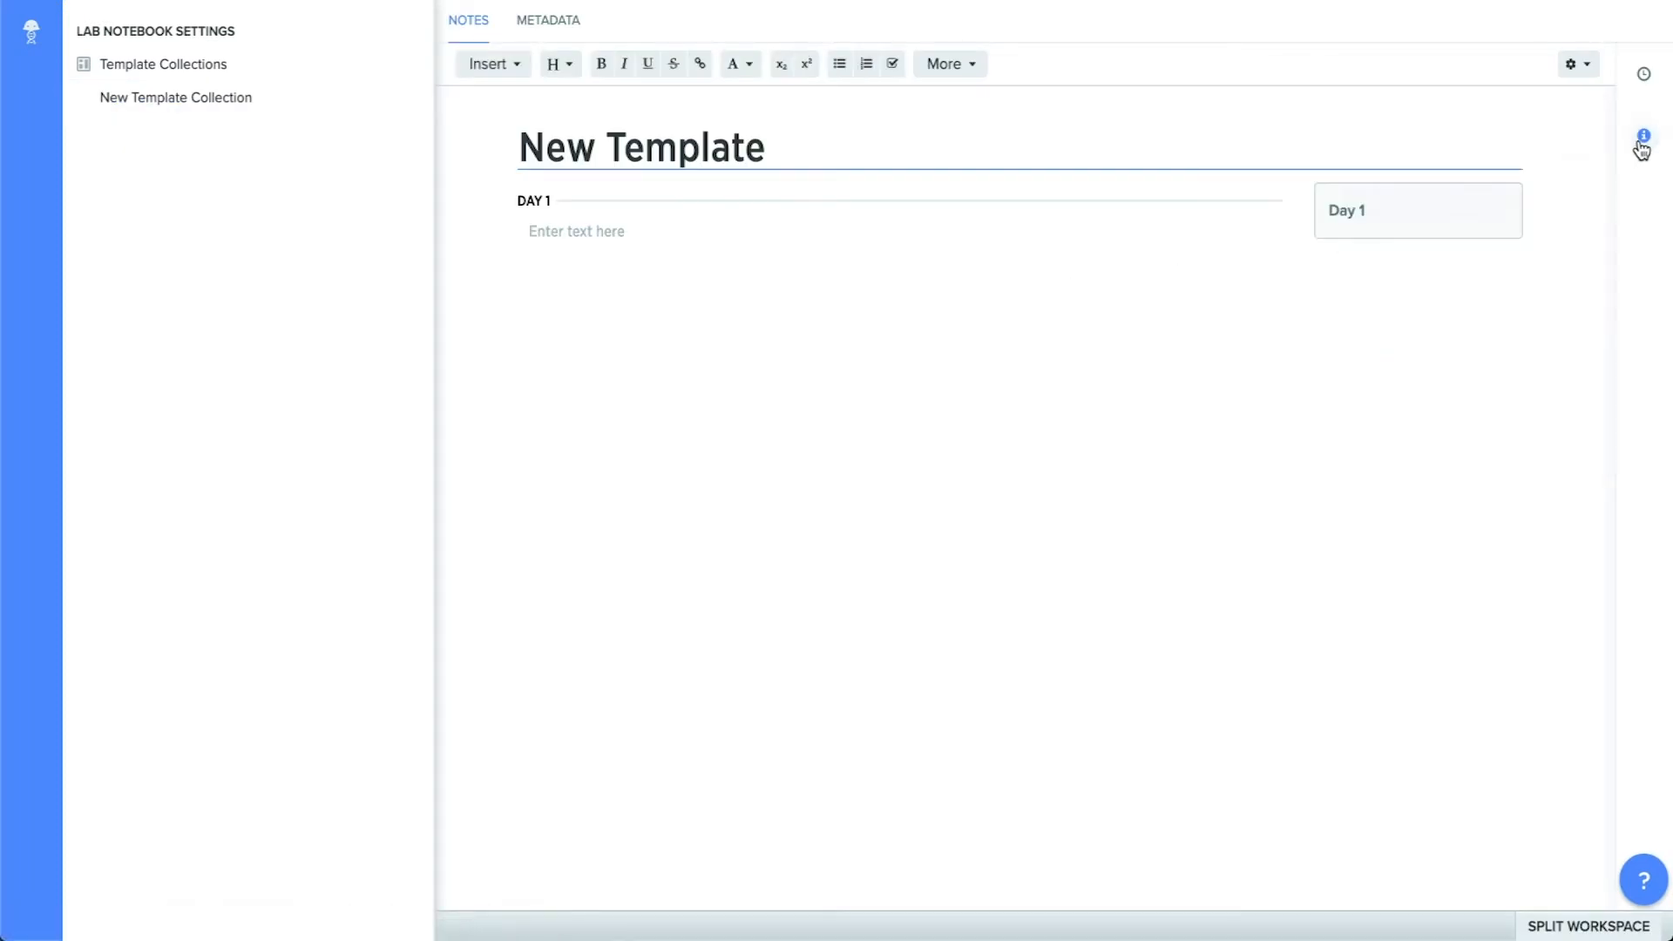
Create a project entry from the AAV Vector Development Protocol template, named "Entry from template: AAV Vector Development Protocol".
{"action": "left_click", "coordinate": [49, 54]}
{"action": "left_click", "coordinate": [35, 99]}
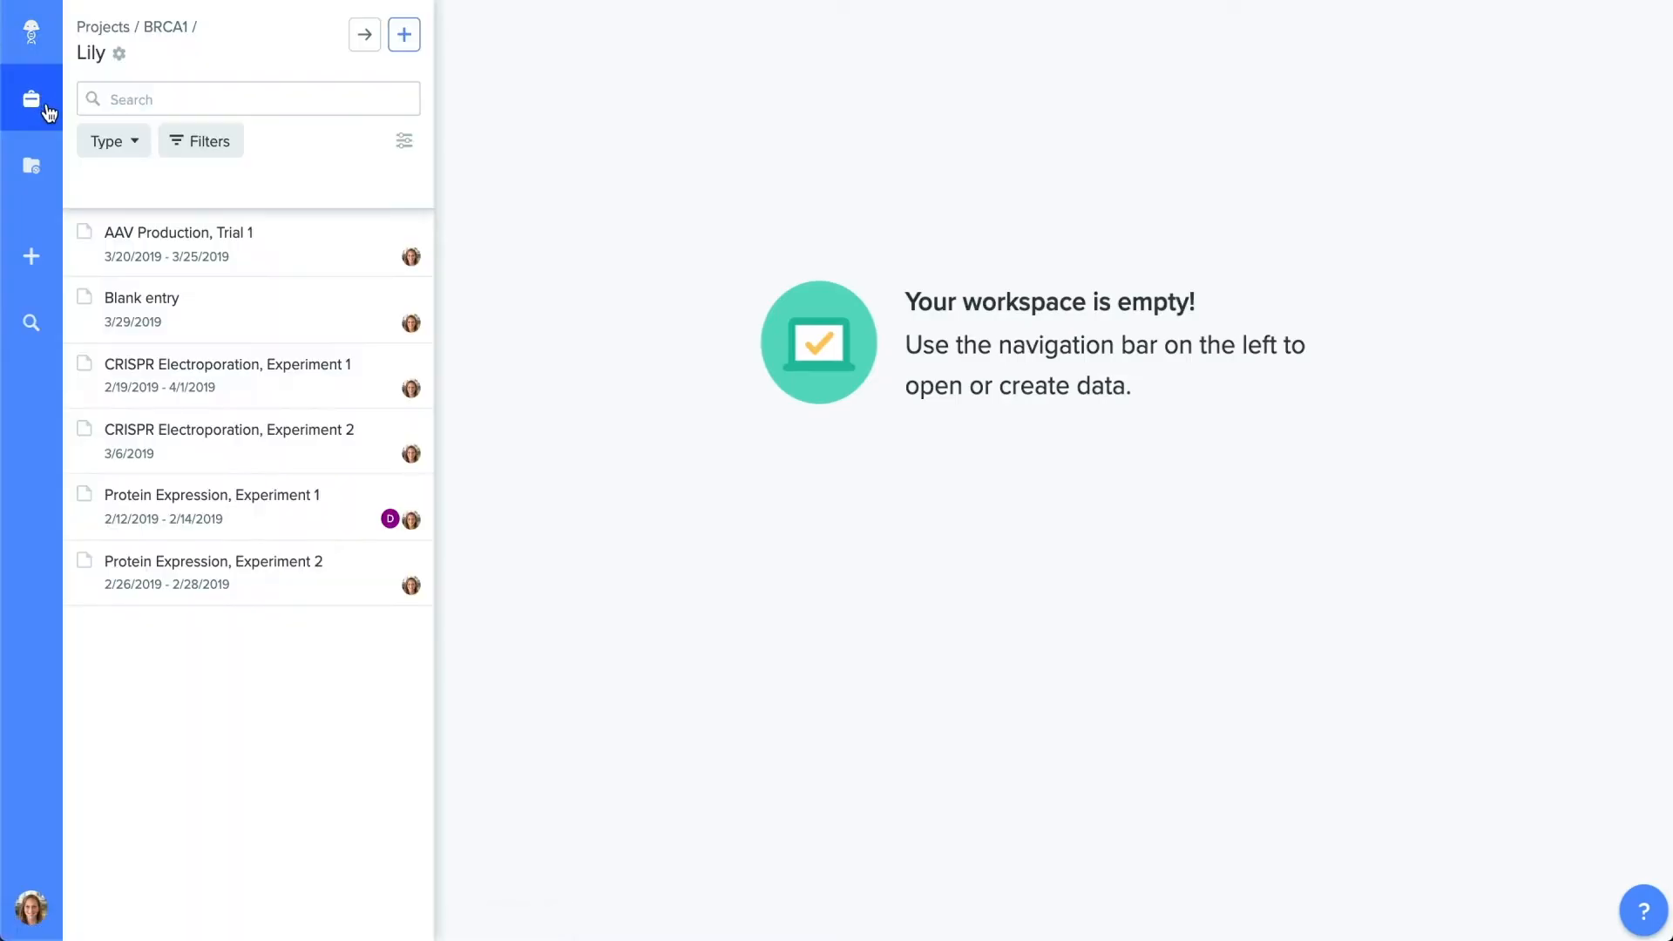
{"action": "left_click", "coordinate": [400, 40]}
{"action": "mouse_move", "coordinate": [399, 123]}
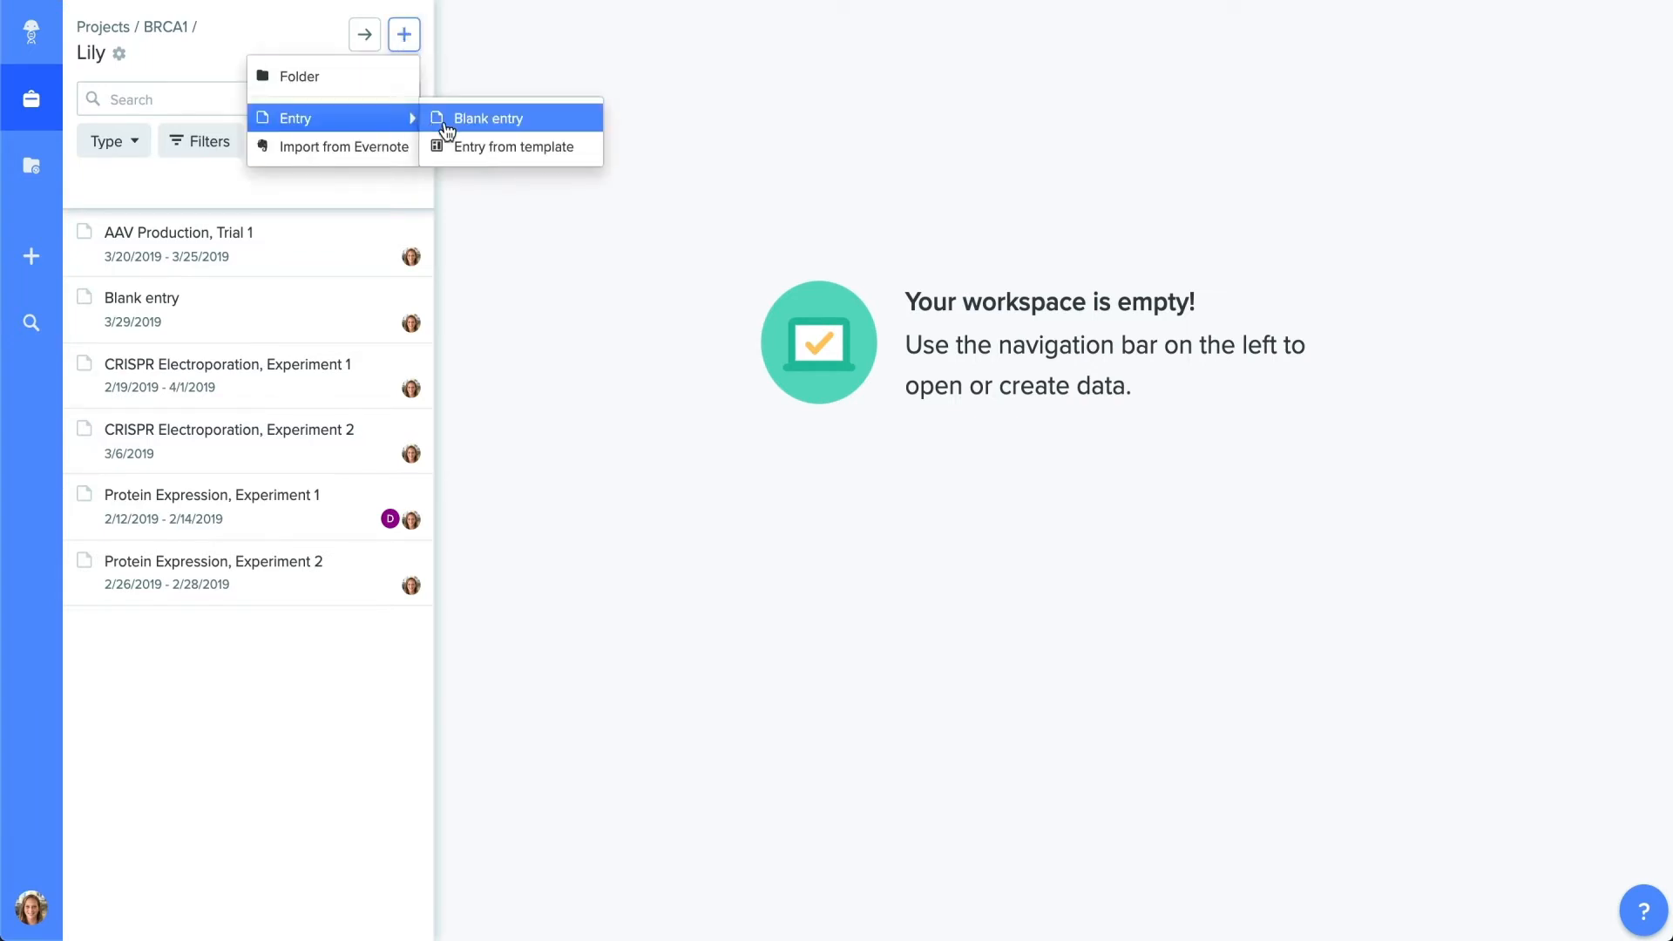
{"action": "left_click", "coordinate": [475, 150]}
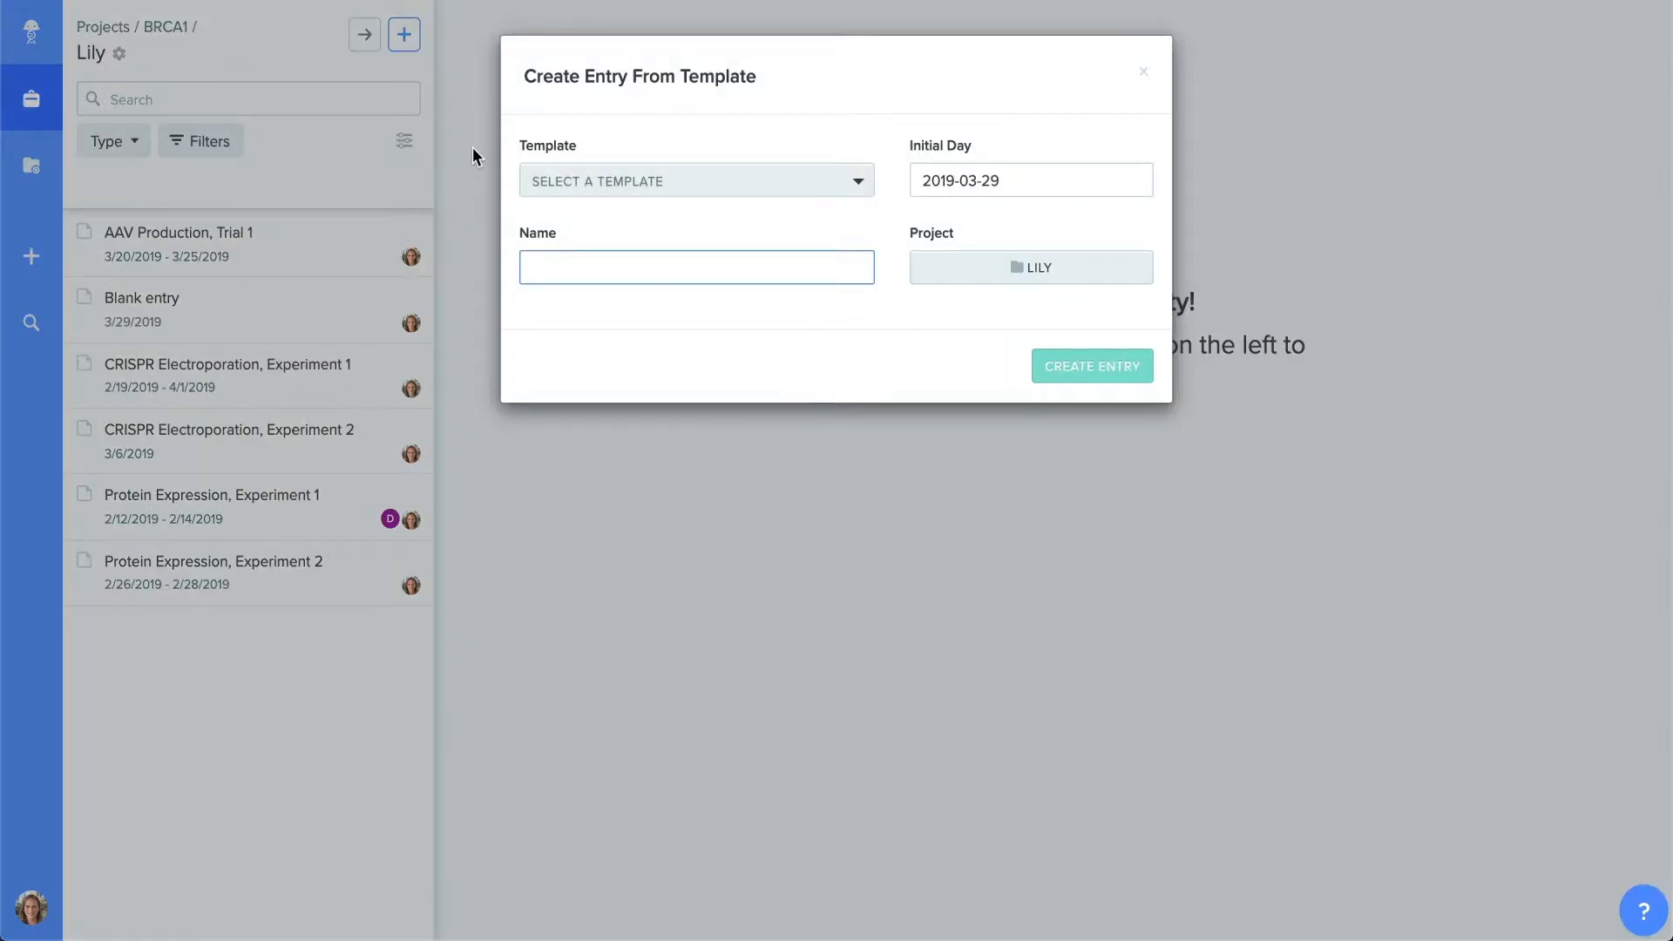
{"action": "left_click", "coordinate": [613, 187]}
{"action": "left_click", "coordinate": [622, 261]}
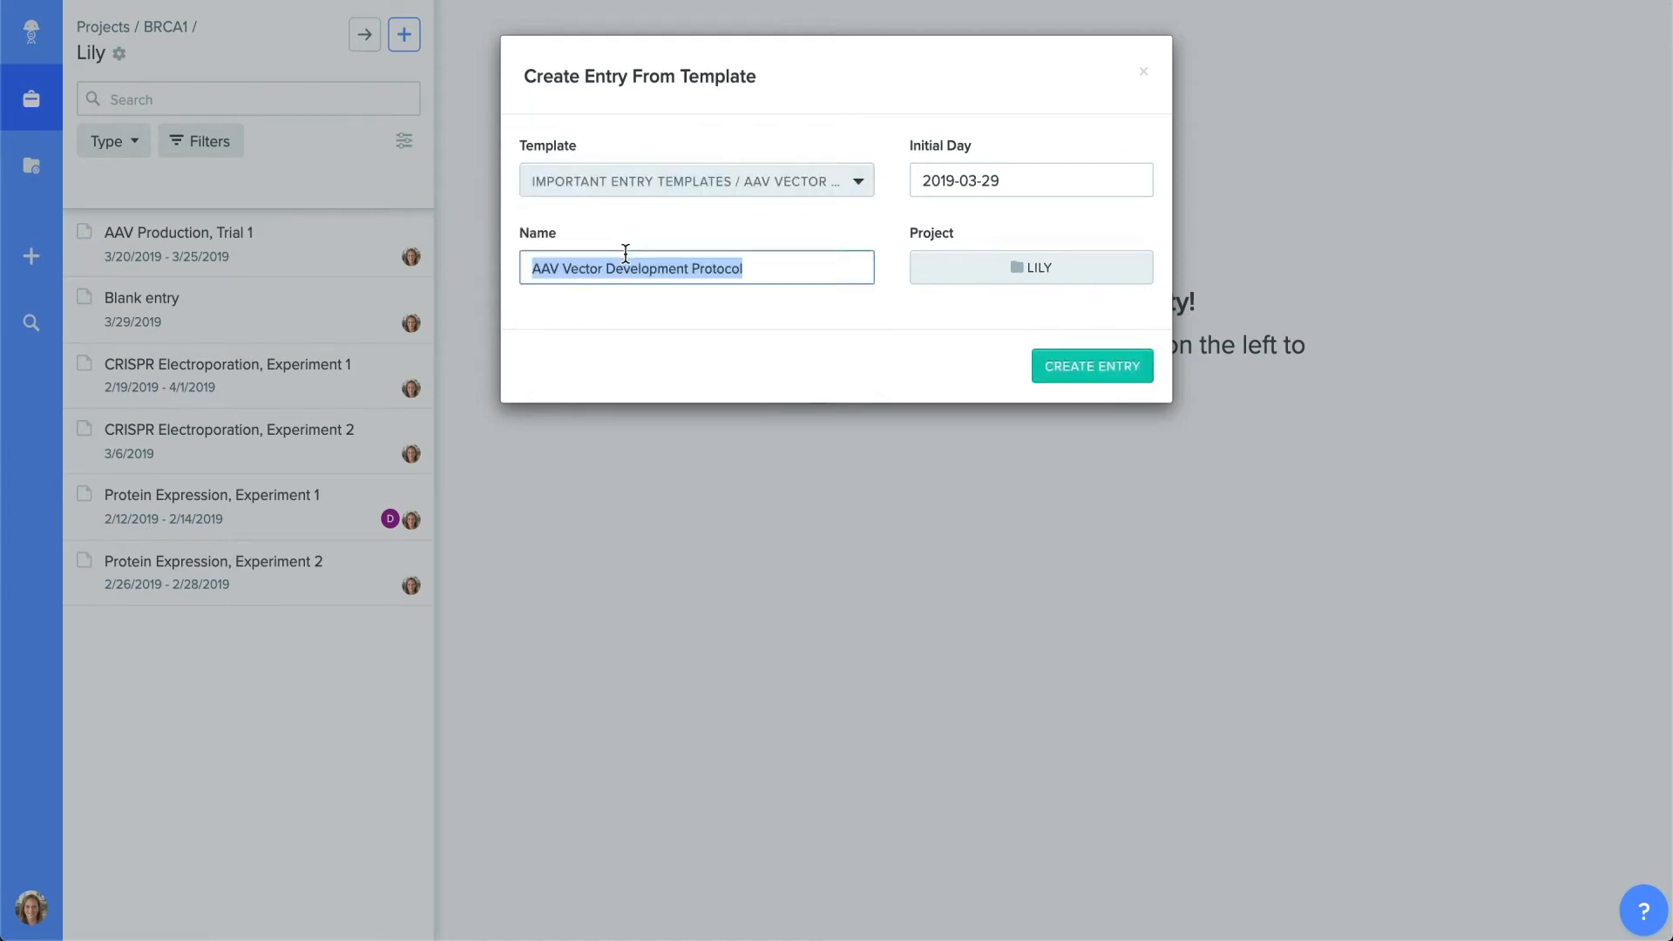
{"action": "left_click", "coordinate": [526, 270]}
{"action": "type", "text": "Entry from template:"}
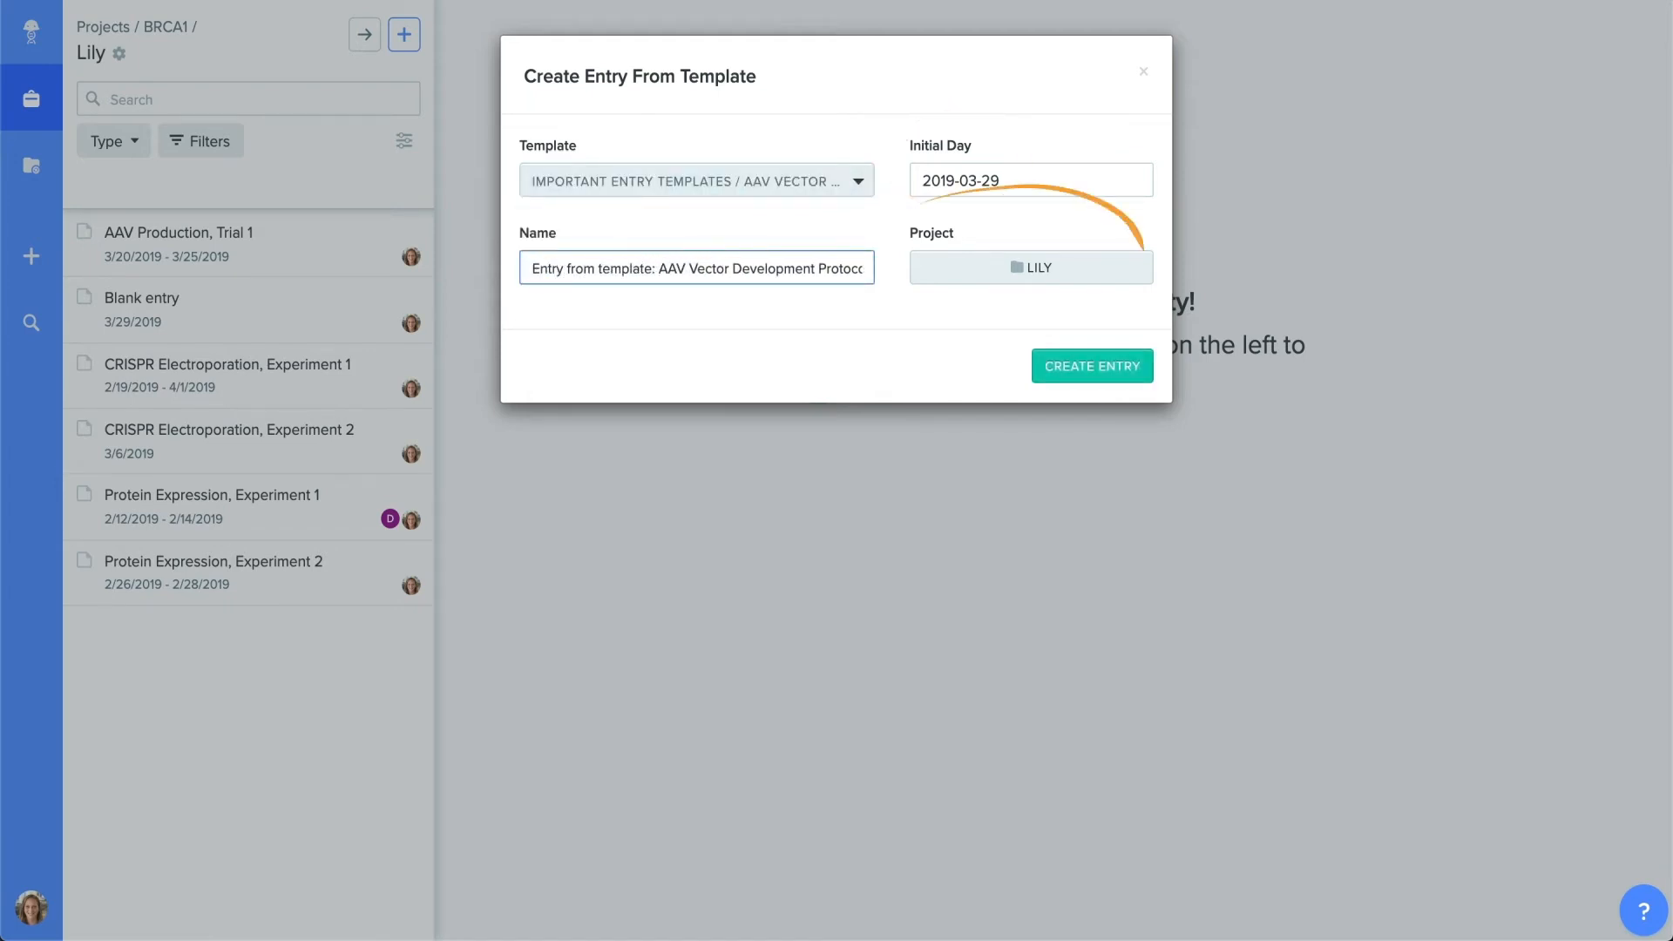
{"action": "left_click", "coordinate": [1085, 380]}
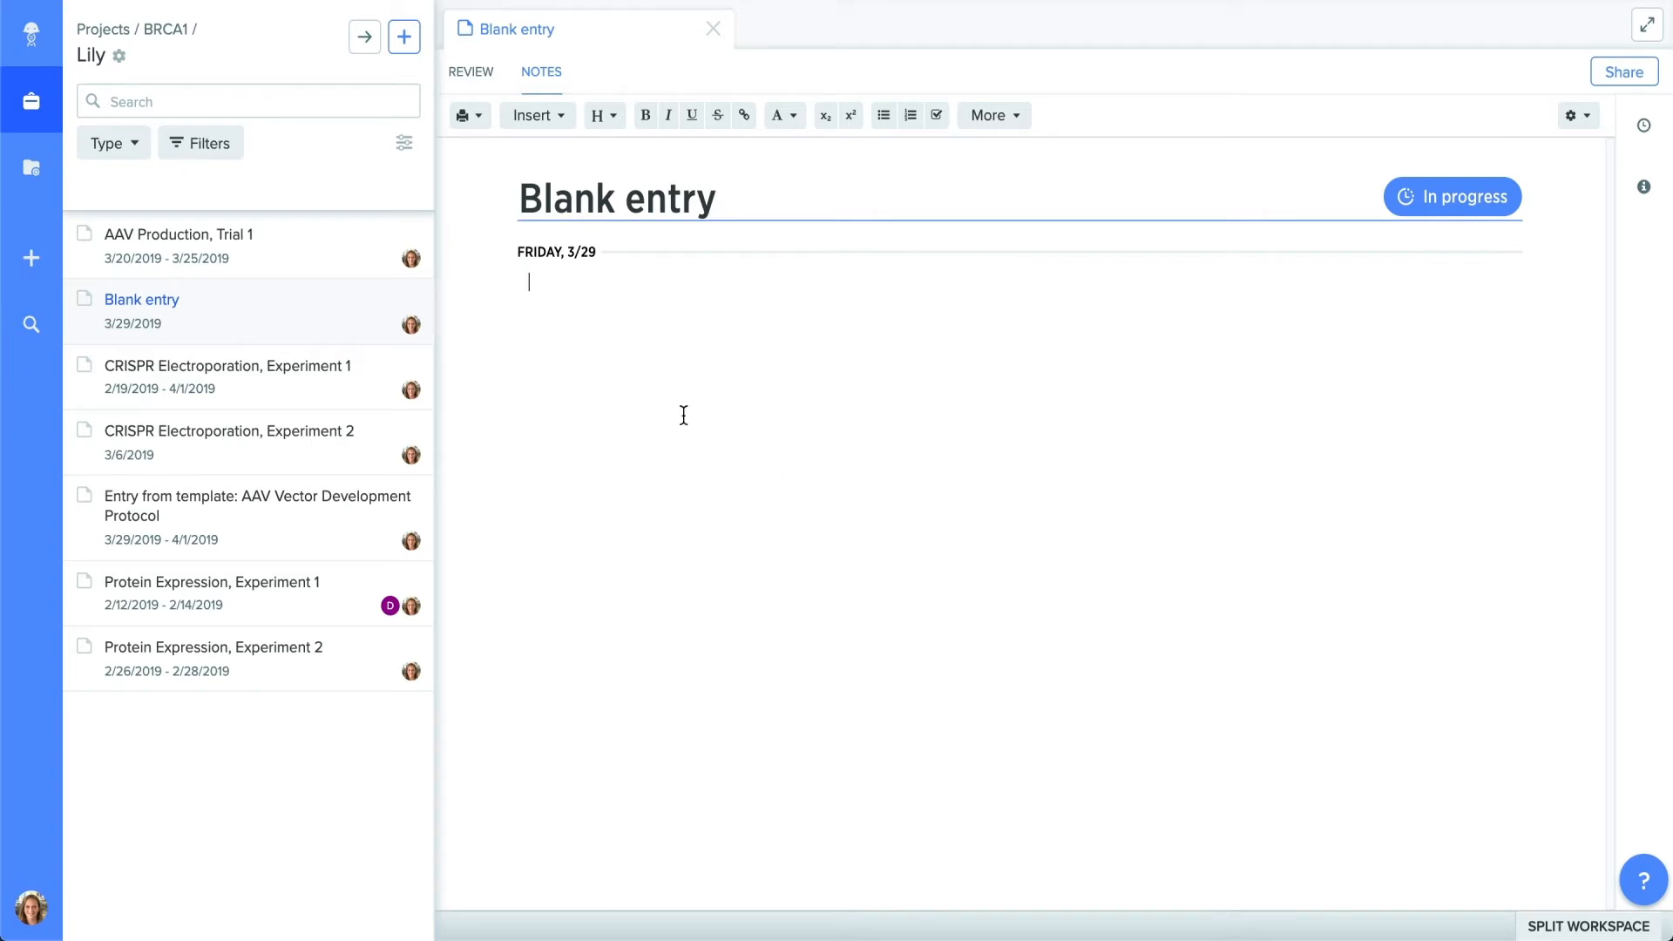
Change the blank entry's first day to March 28, 2019 and insert a new day below it.
{"action": "left_click", "coordinate": [555, 258]}
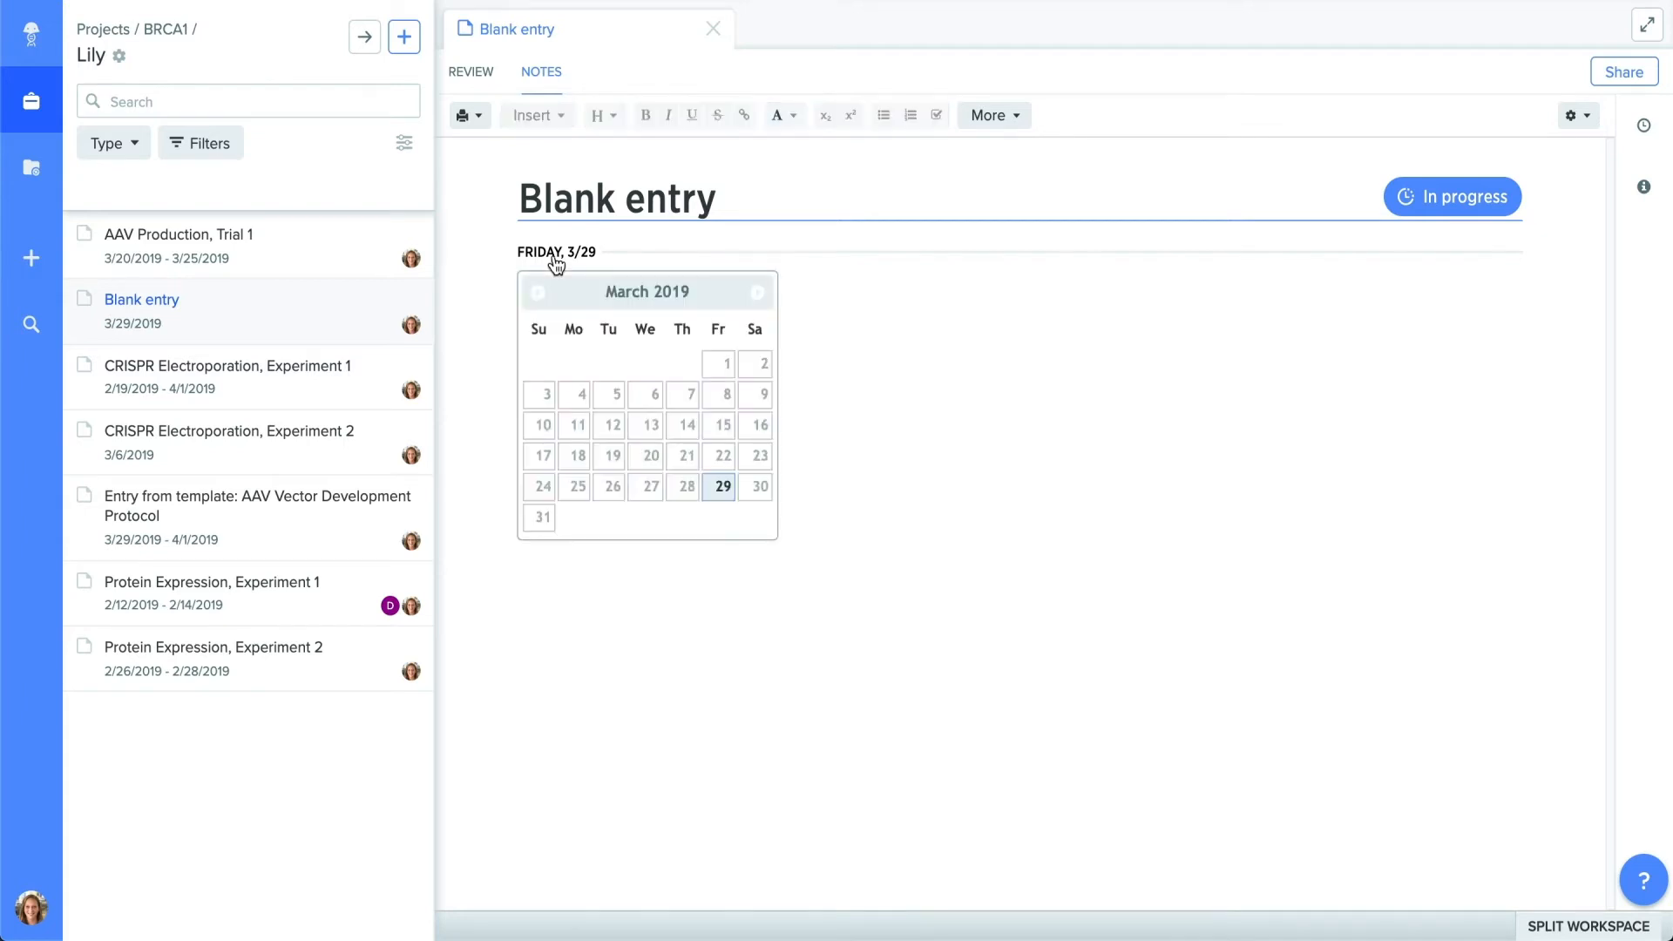
{"action": "left_click", "coordinate": [687, 489]}
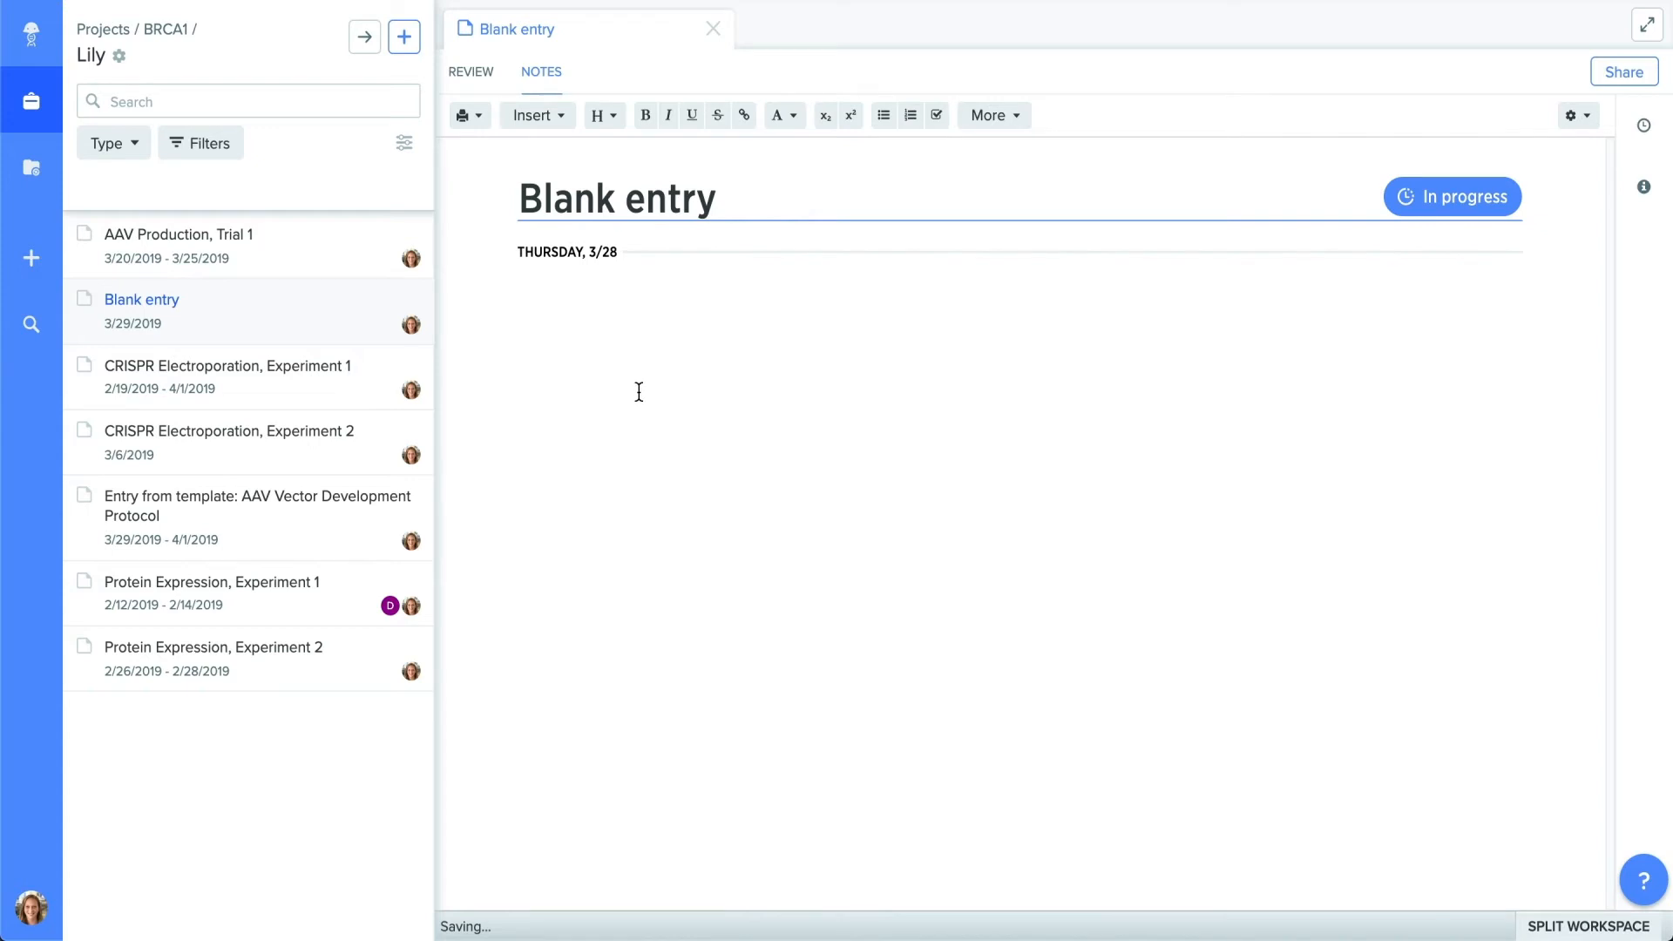
{"action": "left_click", "coordinate": [554, 122]}
{"action": "left_click", "coordinate": [552, 154]}
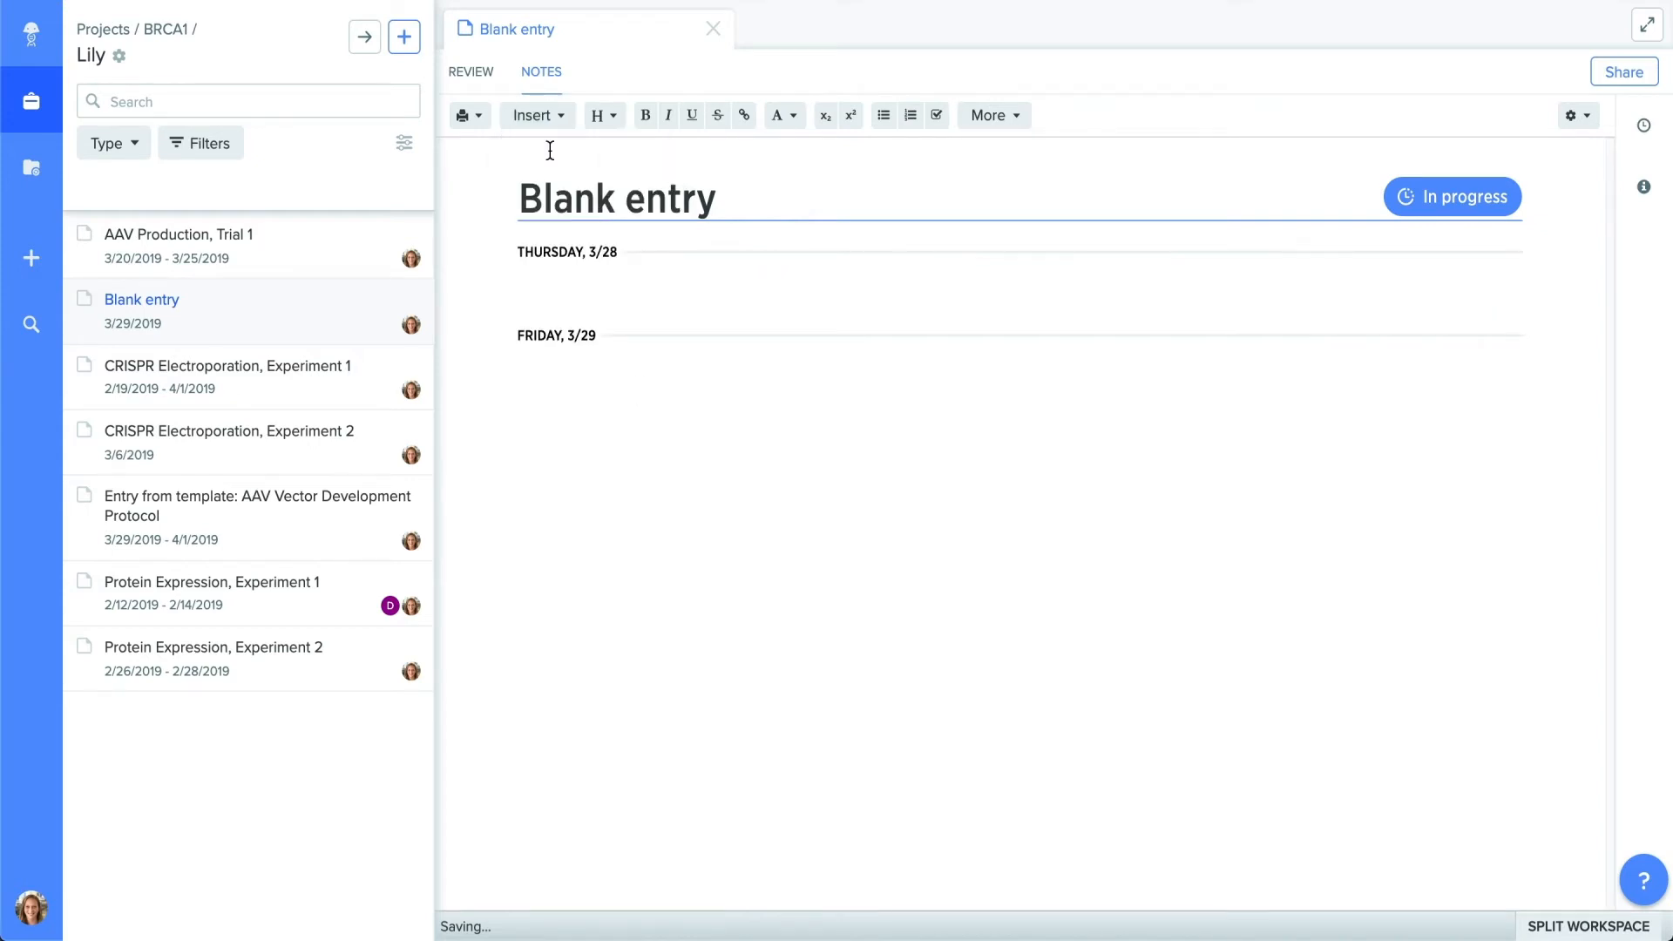
Add a Header 1 reading "Objectives" under Thursday, 3/28.
{"action": "left_click", "coordinate": [543, 274]}
{"action": "left_click", "coordinate": [603, 115]}
{"action": "left_click", "coordinate": [604, 157]}
{"action": "type", "text": "Obj"}
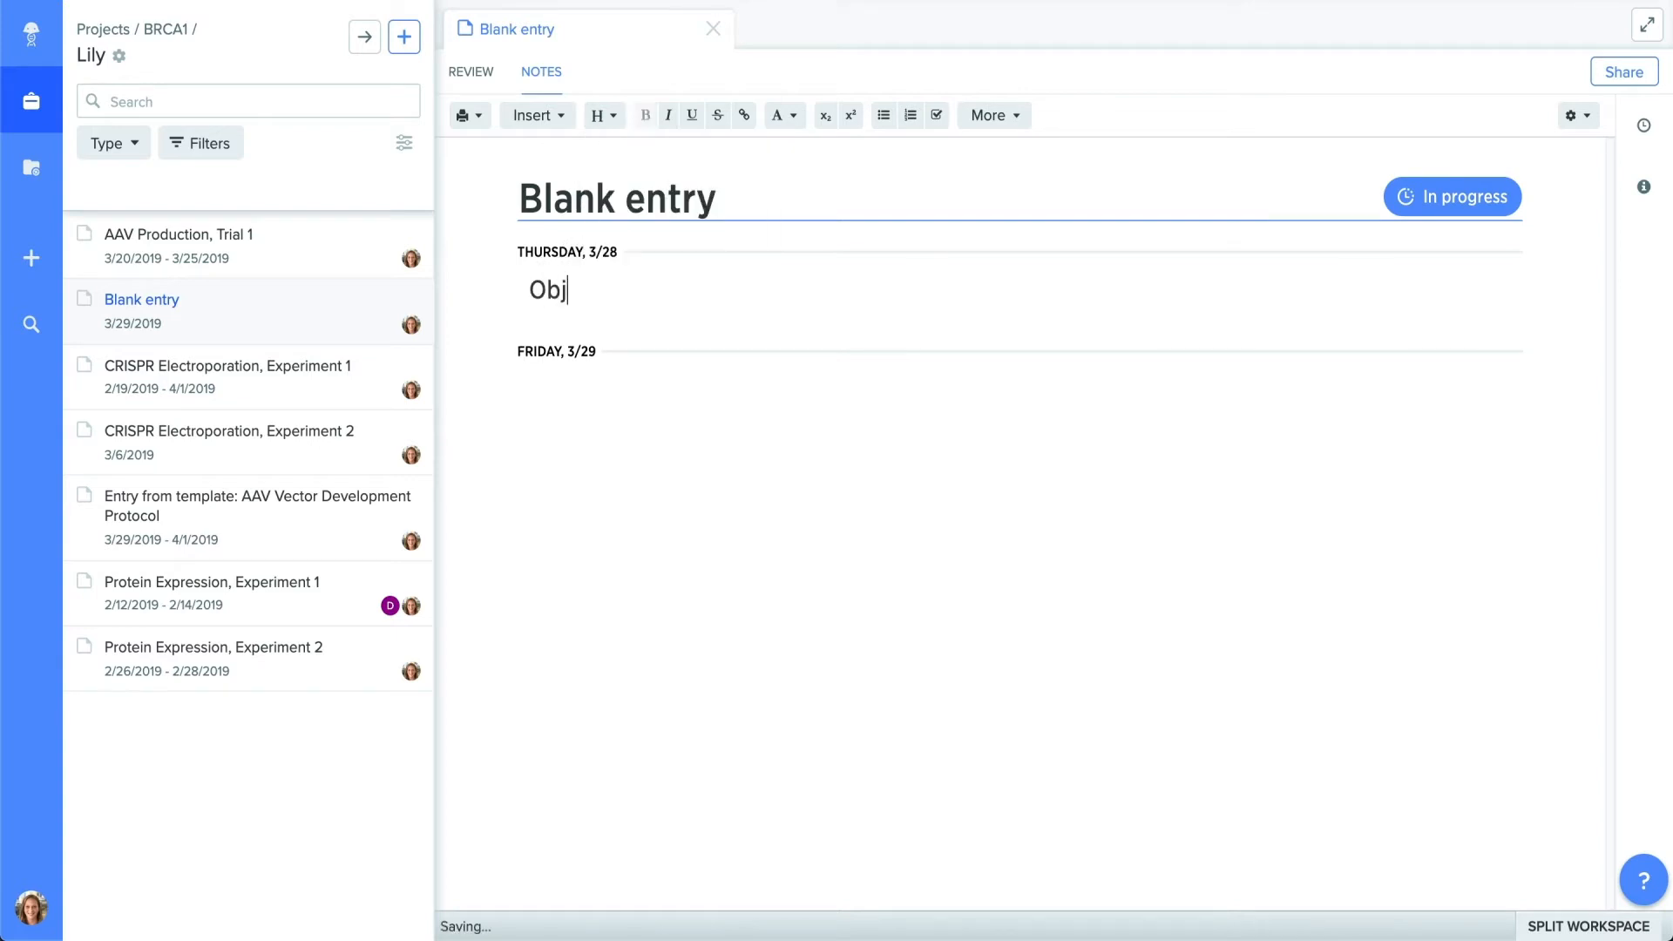
{"action": "type", "text": "ectives"}
{"action": "key", "text": "Return"}
Add a checklist item "Objective 1" under the Objectives heading and end the checklist.
{"action": "left_click", "coordinate": [937, 115]}
{"action": "type", "text": "Obje"}
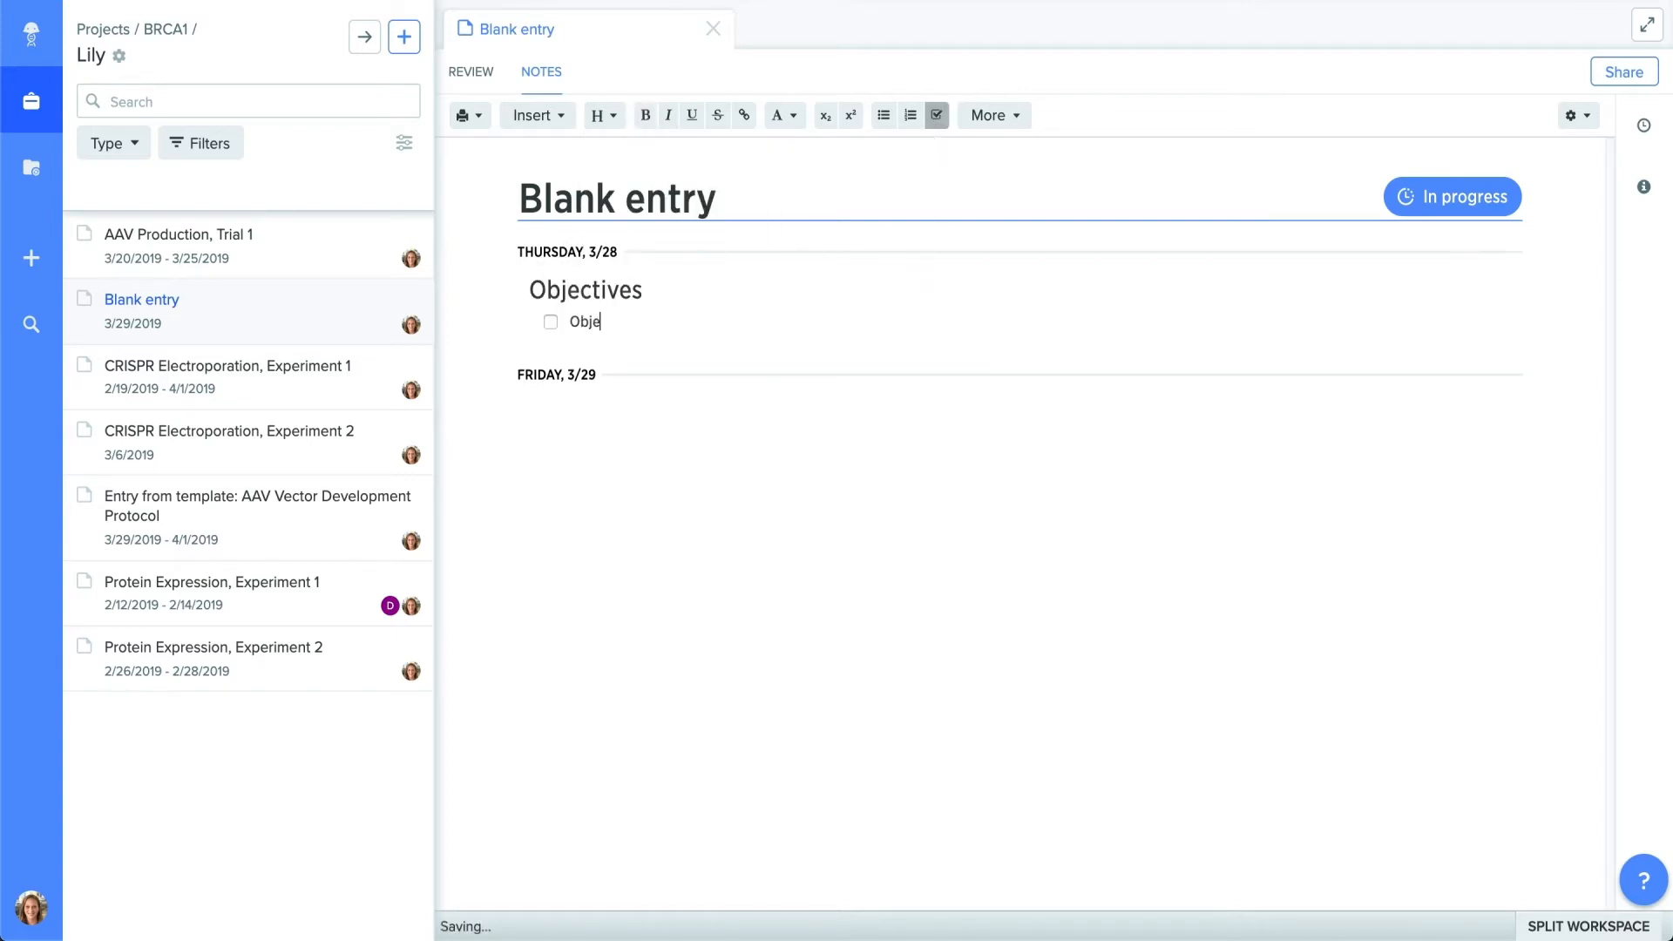
{"action": "type", "text": "ctive 1"}
{"action": "key", "text": "Return"}
{"action": "left_click", "coordinate": [936, 115]}
Add a Header 2 reading "Reagents" below the objectives checklist.
{"action": "left_click", "coordinate": [604, 115]}
{"action": "left_click", "coordinate": [605, 157]}
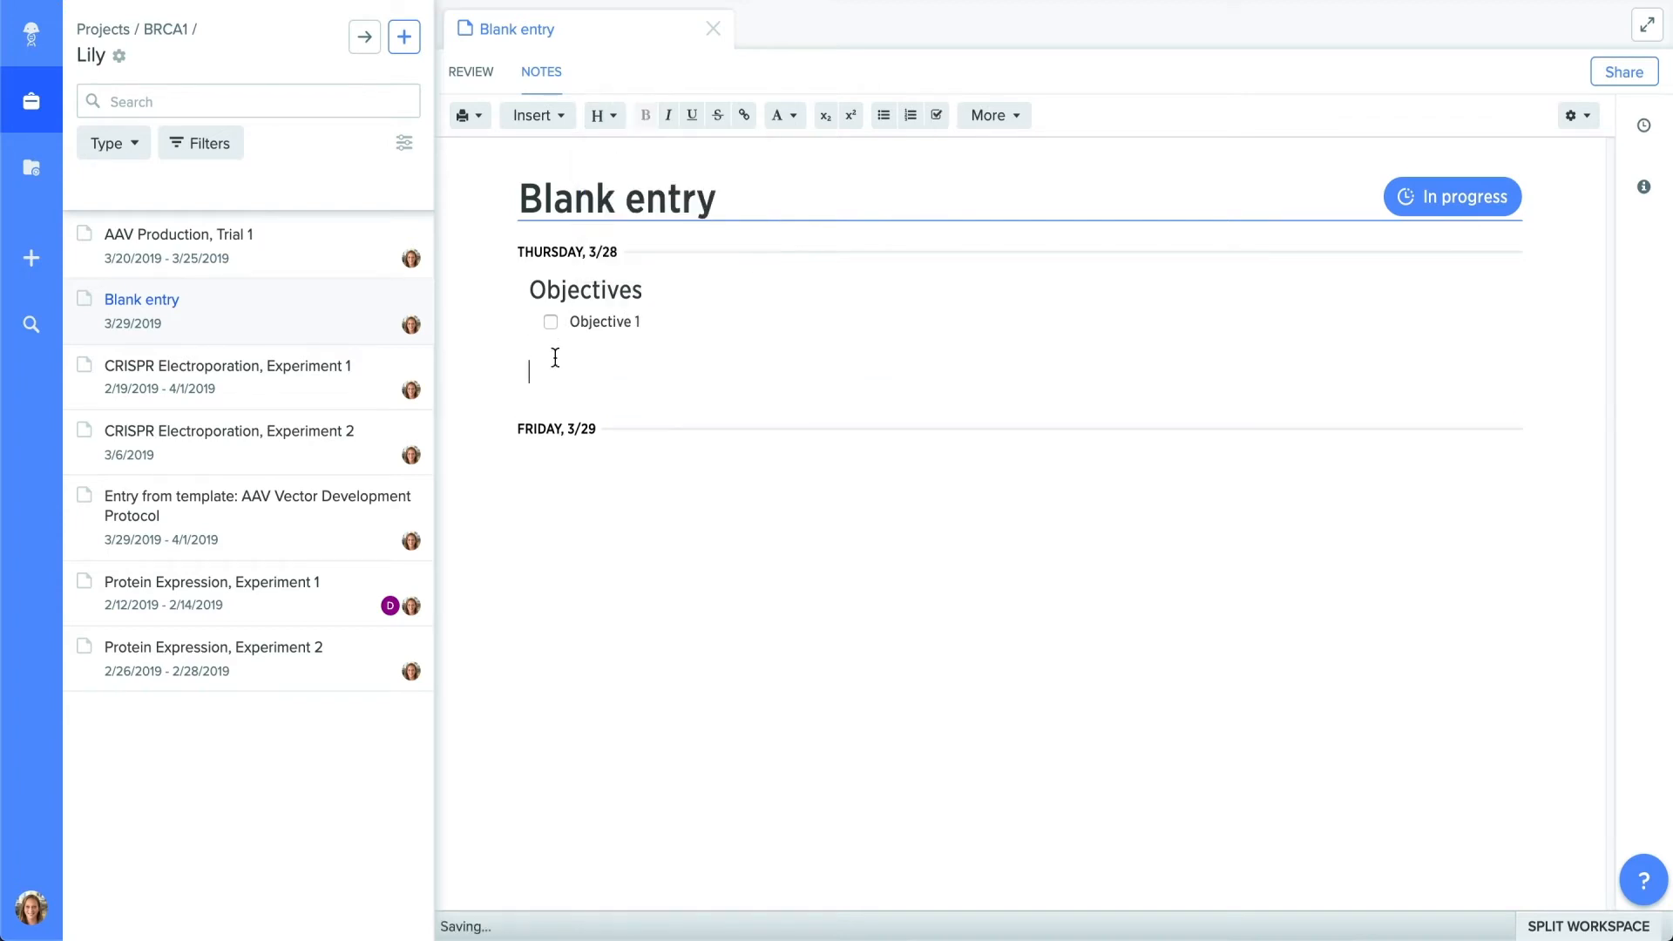
{"action": "type", "text": "Reagents"}
{"action": "key", "text": "Return"}
Add a Header 2 reading "Protocol" below Reagents and start a numbered list under it.
{"action": "left_click", "coordinate": [603, 115]}
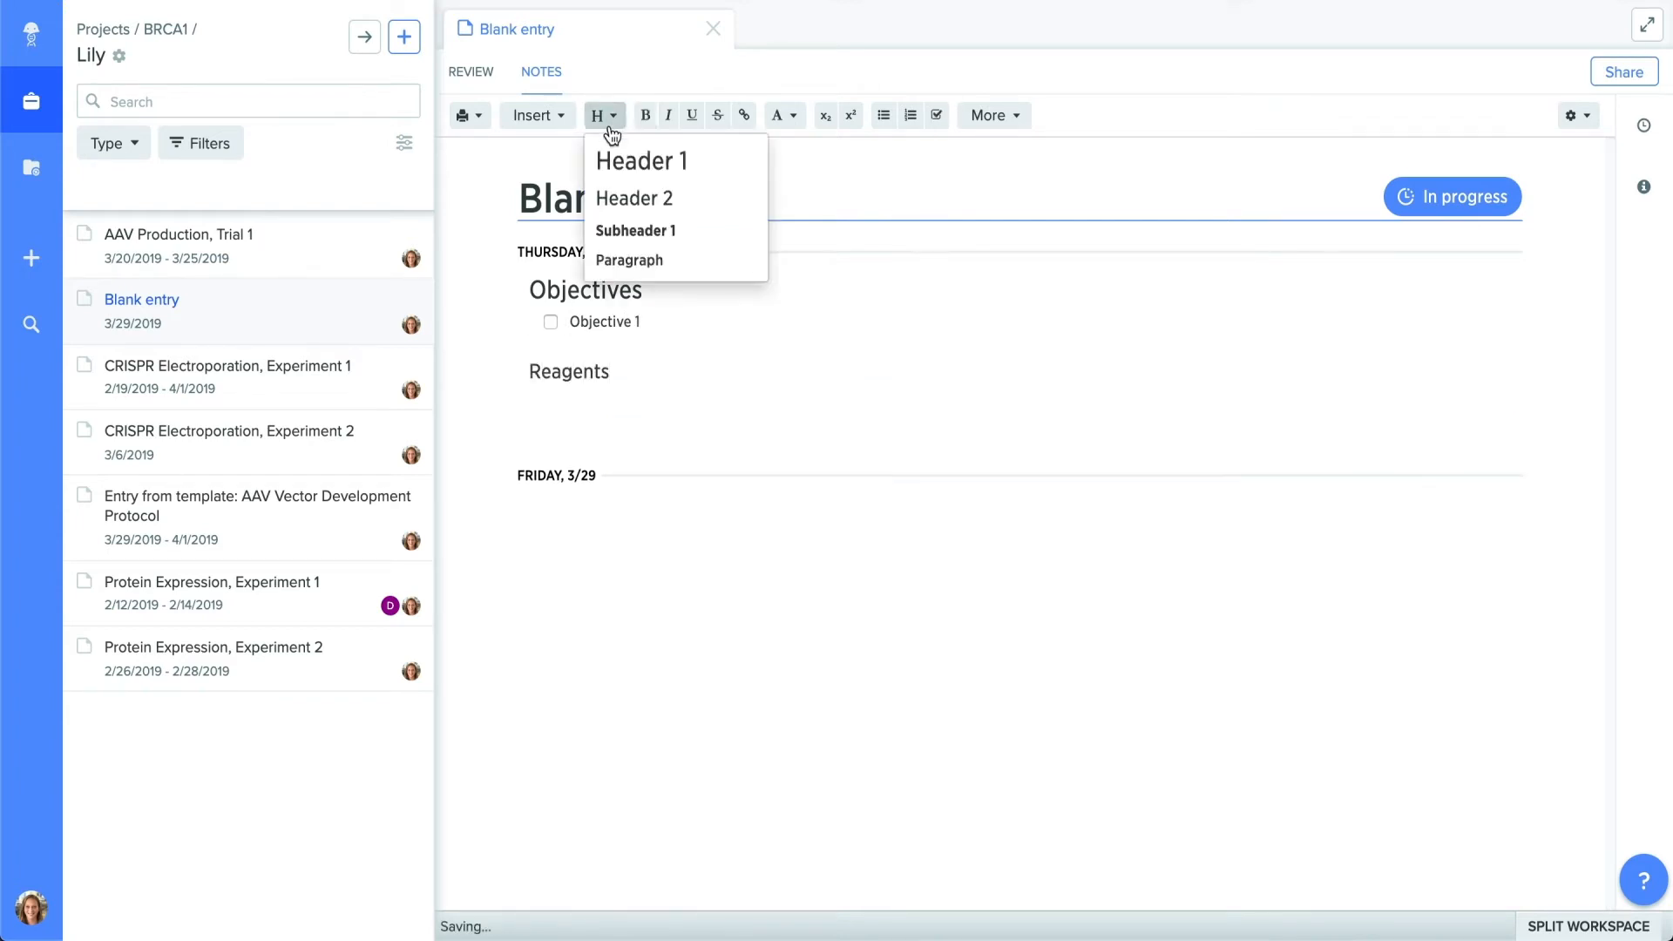
{"action": "left_click", "coordinate": [605, 159]}
{"action": "type", "text": "Protocol"}
{"action": "key", "text": "Return"}
{"action": "left_click", "coordinate": [910, 115]}
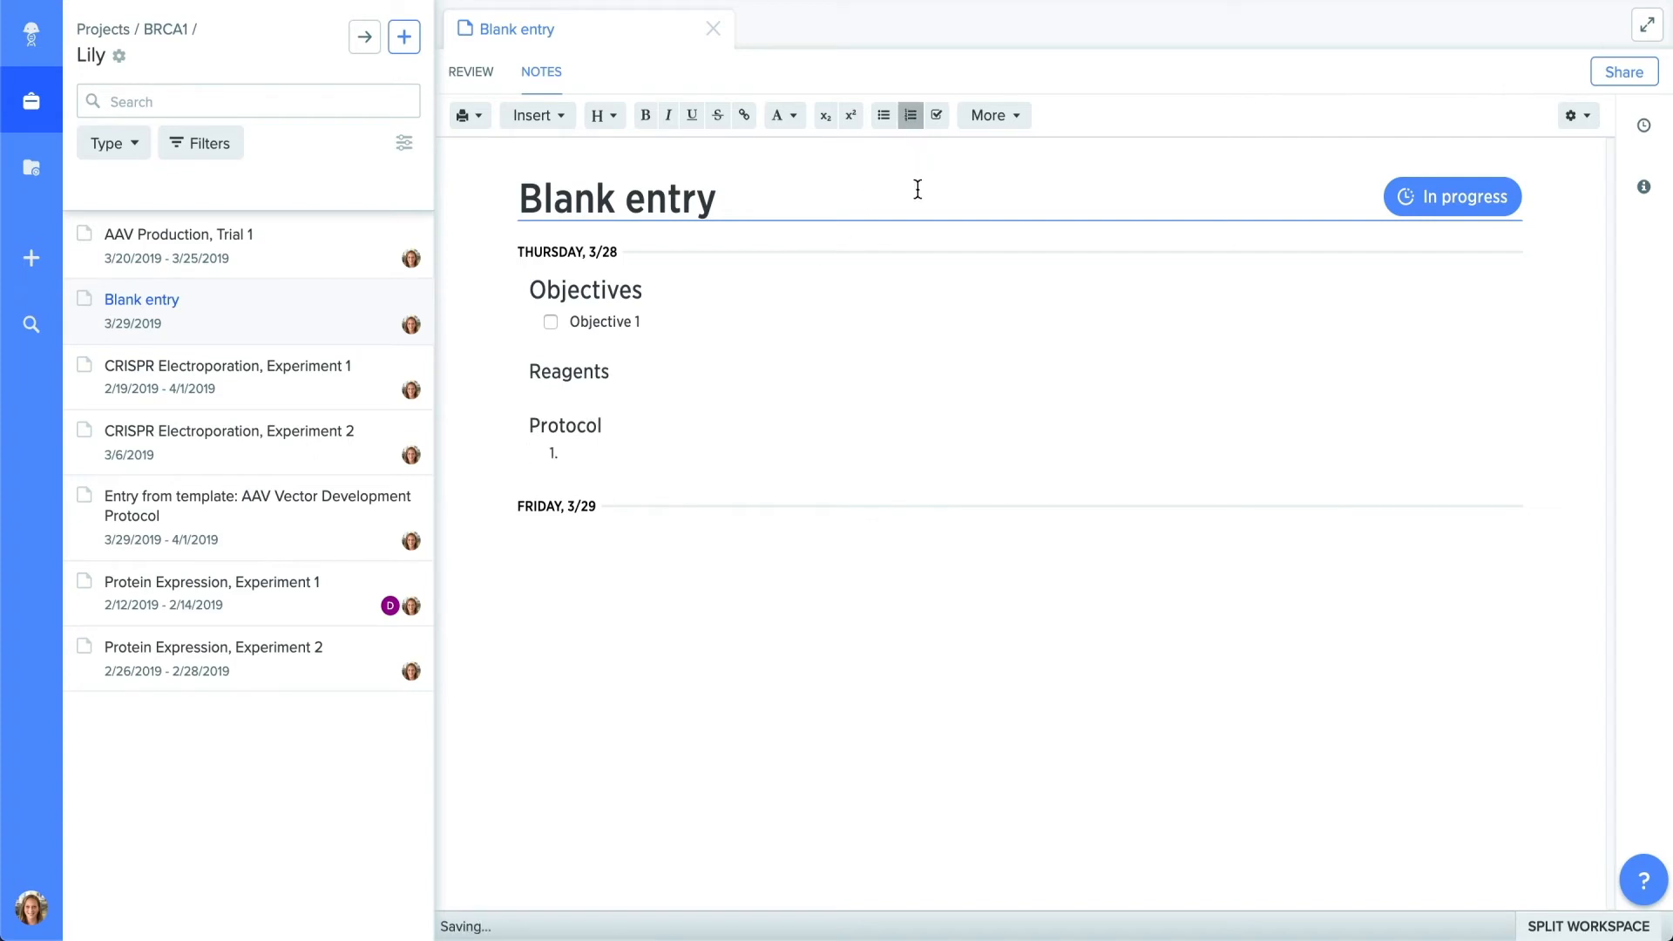
Enable the table of contents for the entry and return to the notes body.
{"action": "left_click", "coordinate": [1577, 122]}
{"action": "left_click", "coordinate": [1555, 251]}
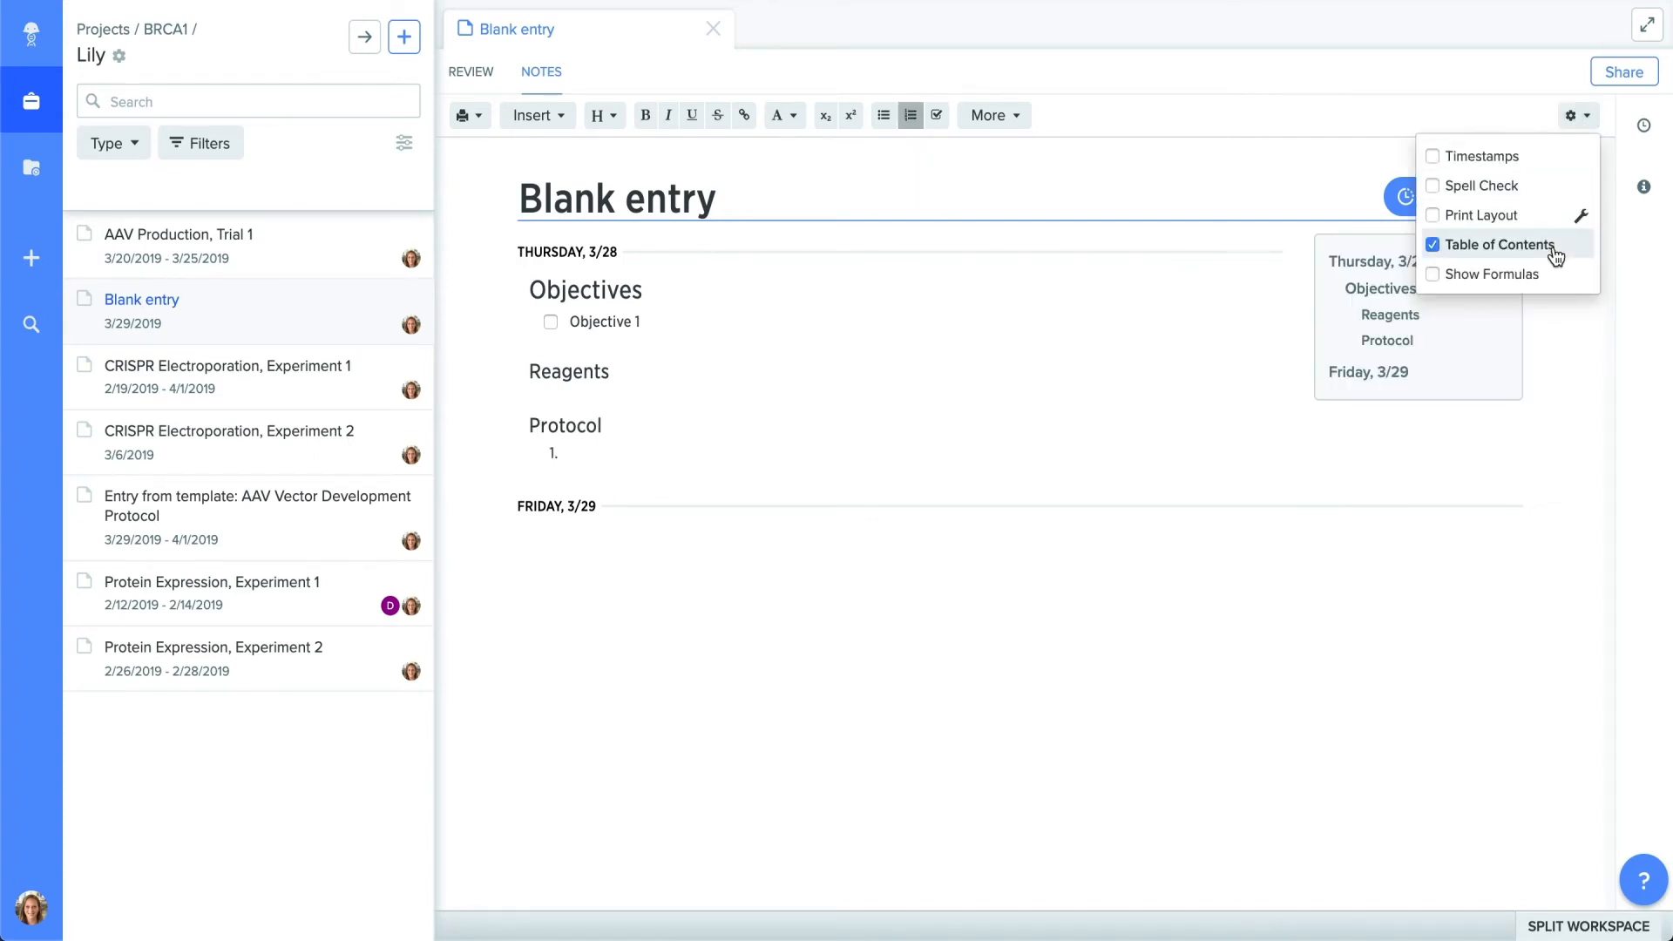
{"action": "left_click", "coordinate": [531, 345]}
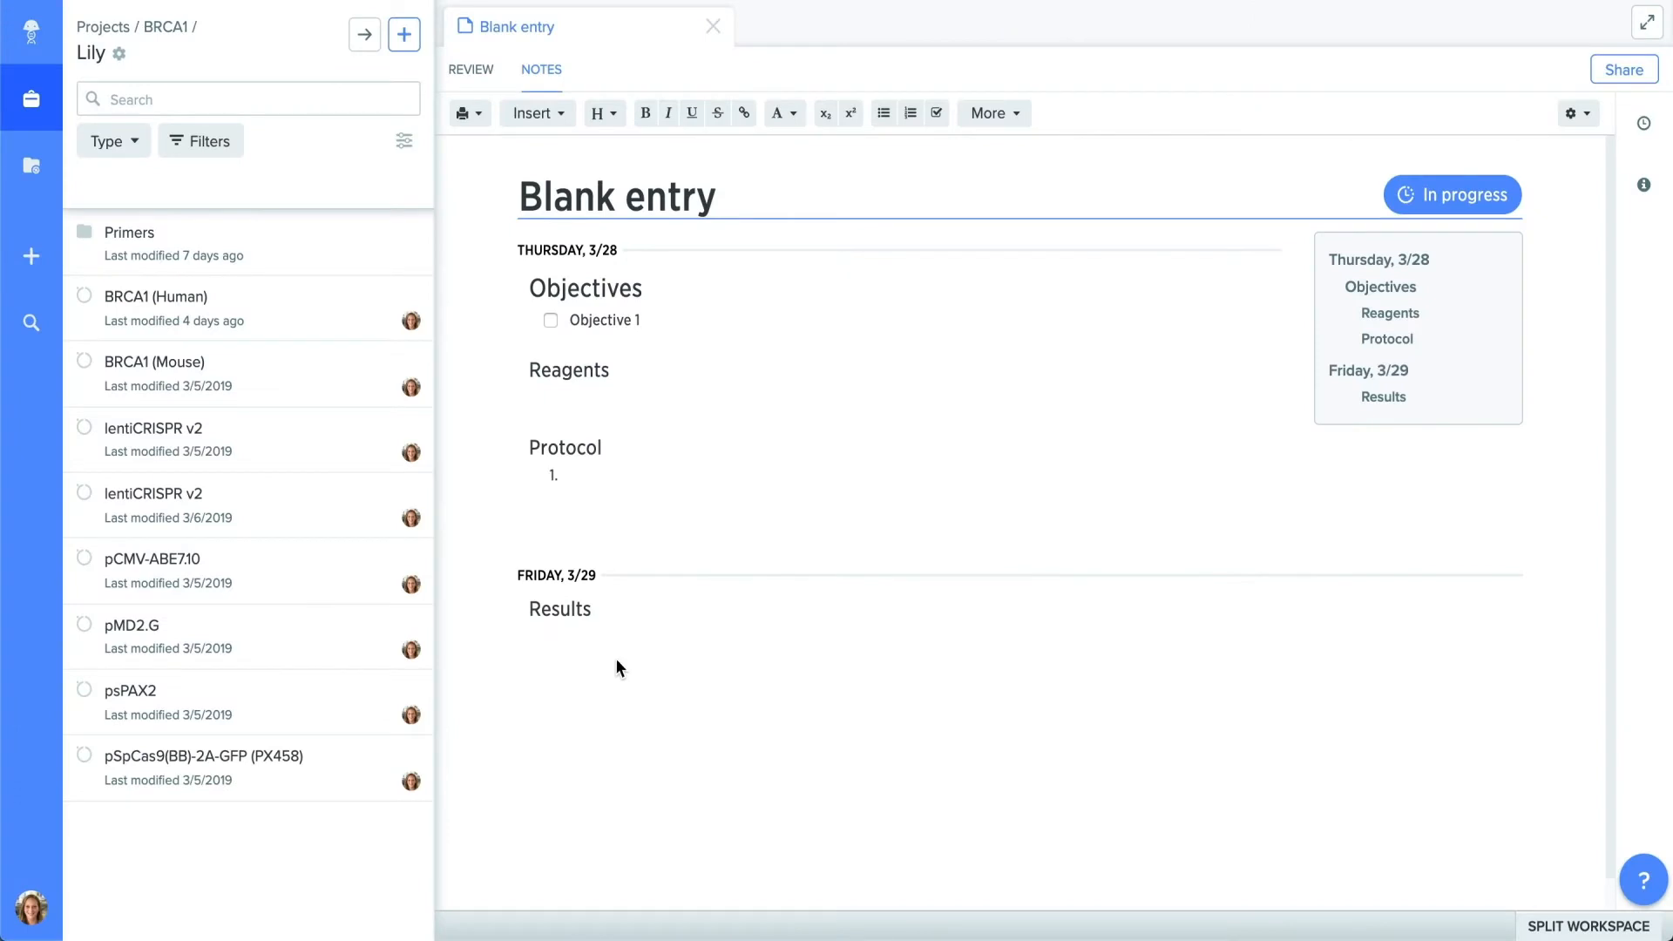
Insert an attachment under the Friday, 3/29 Results heading and upload sample_data.pptx to it.
{"action": "left_click", "coordinate": [601, 652]}
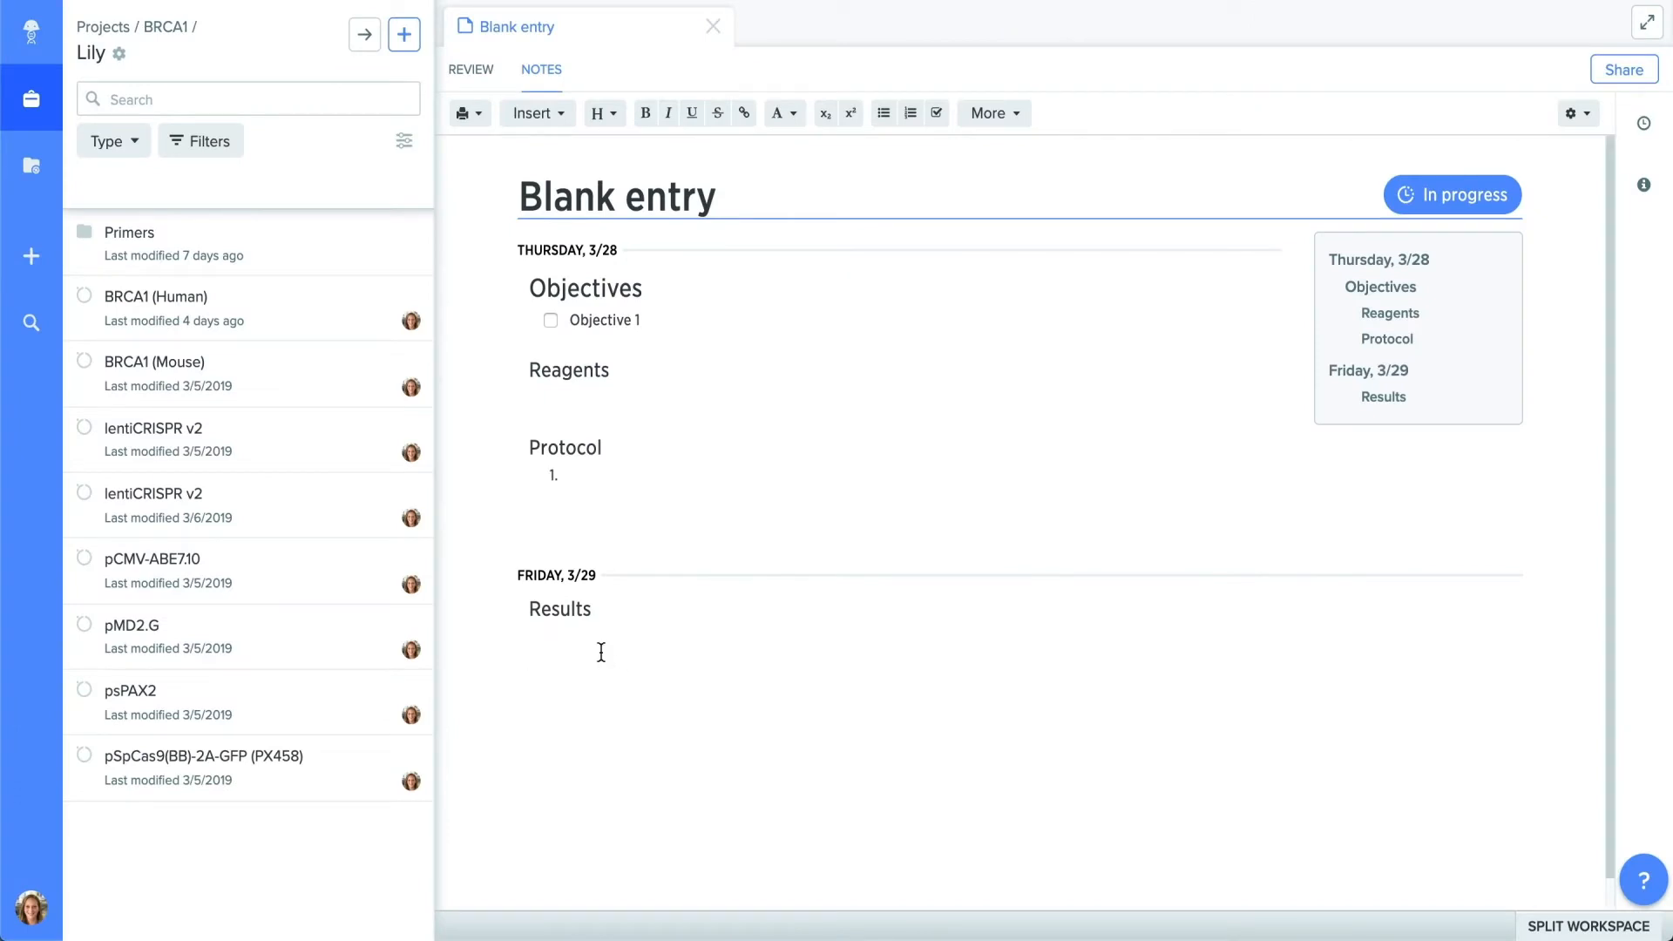
{"action": "left_click", "coordinate": [549, 114]}
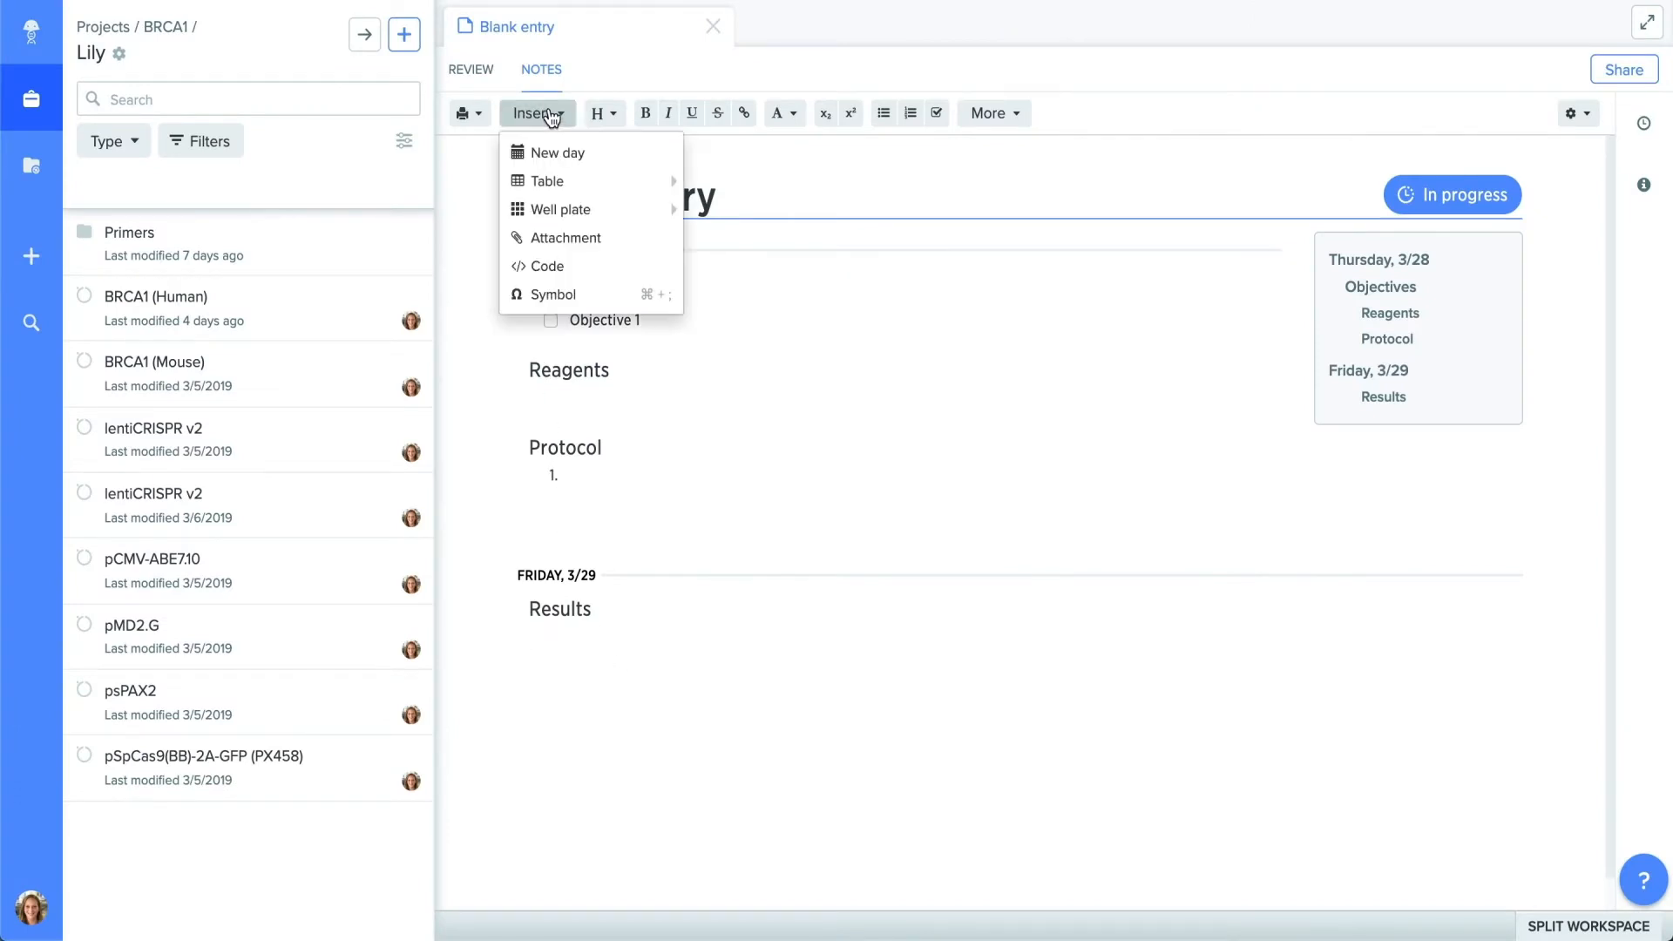
{"action": "left_click", "coordinate": [543, 237]}
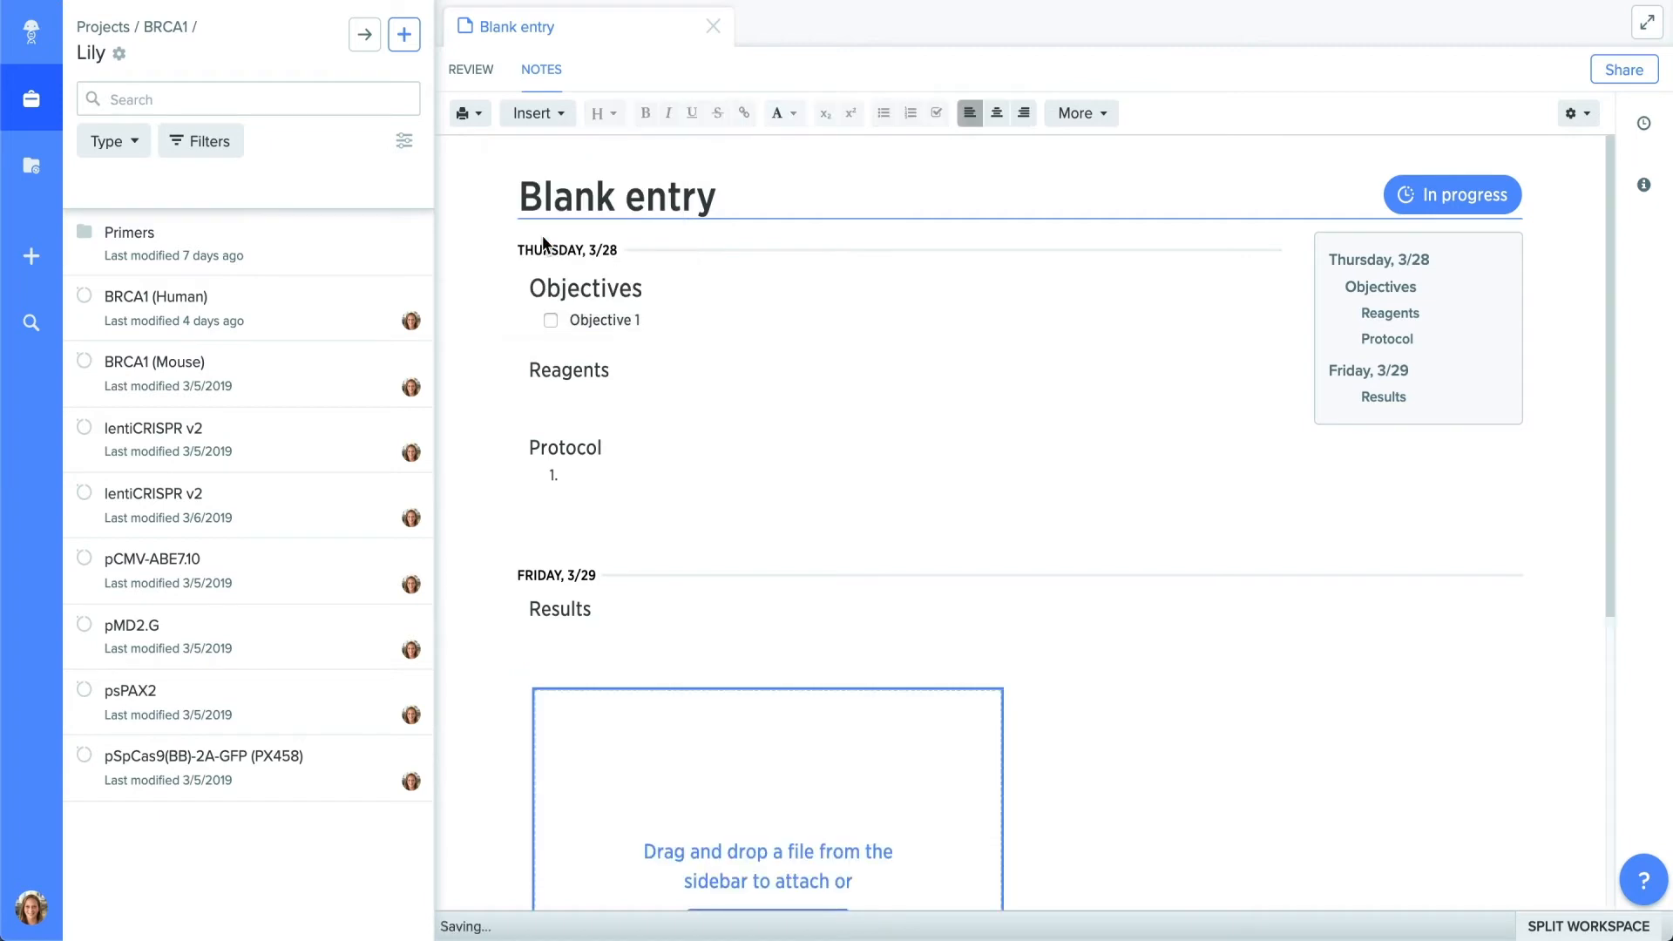
{"action": "scroll", "coordinate": [613, 354], "scroll_direction": "down", "scroll_amount": 5}
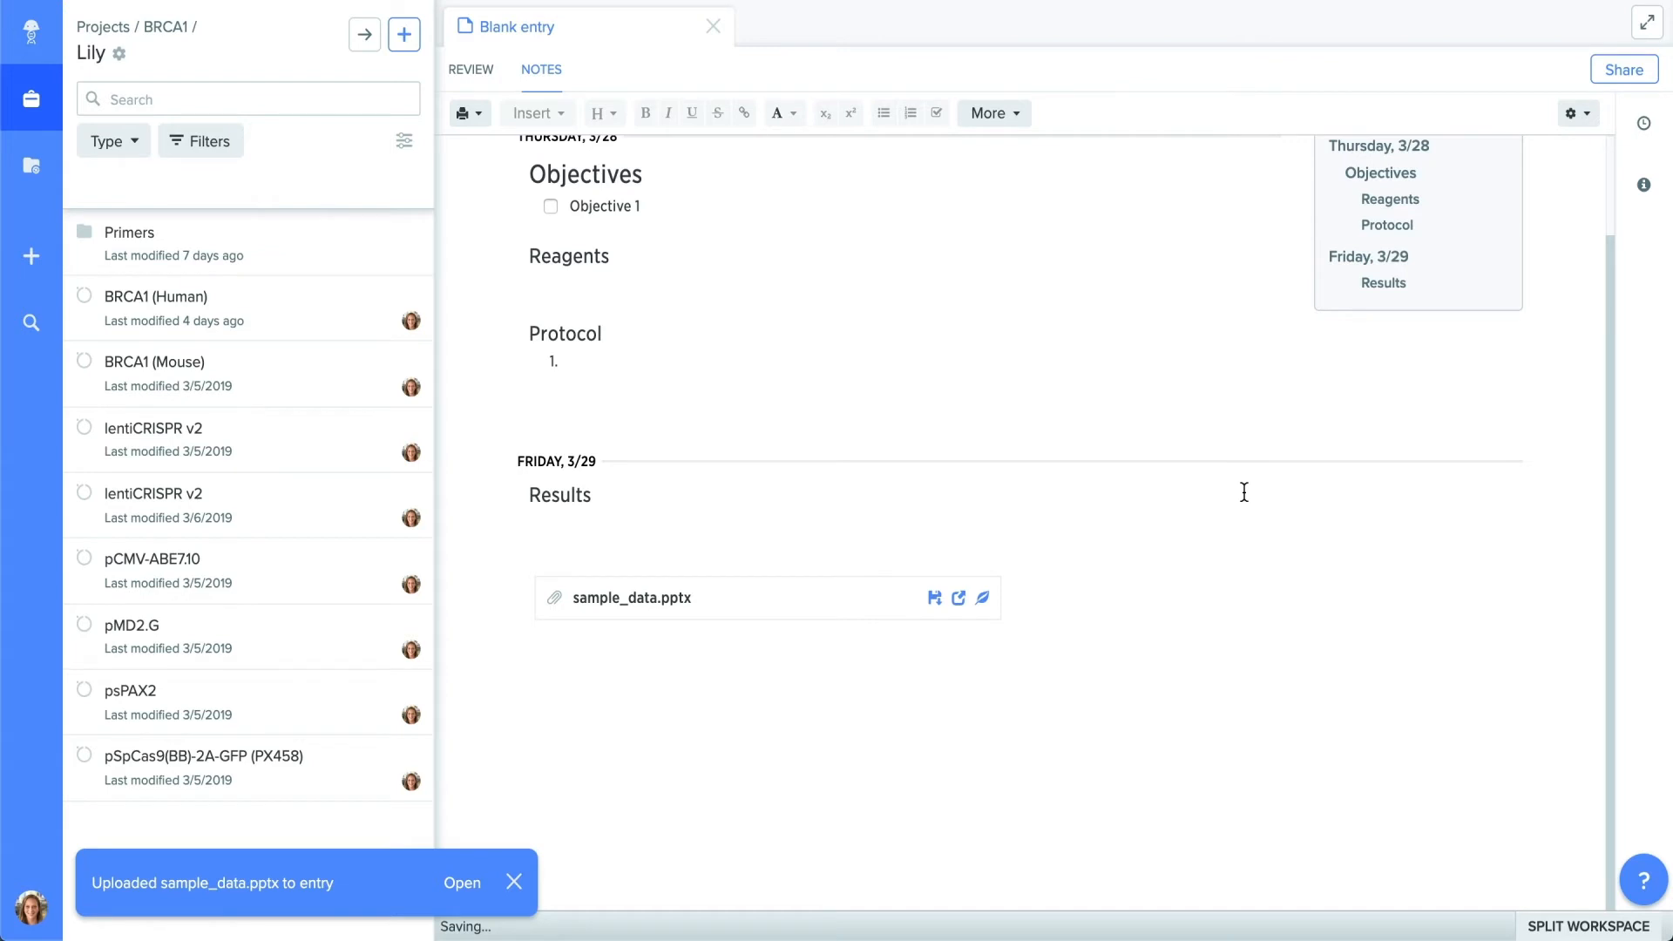
Insert pages 3 and 5 of sample_data.pptx as excerpts below the attachment.
{"action": "left_click", "coordinate": [984, 599]}
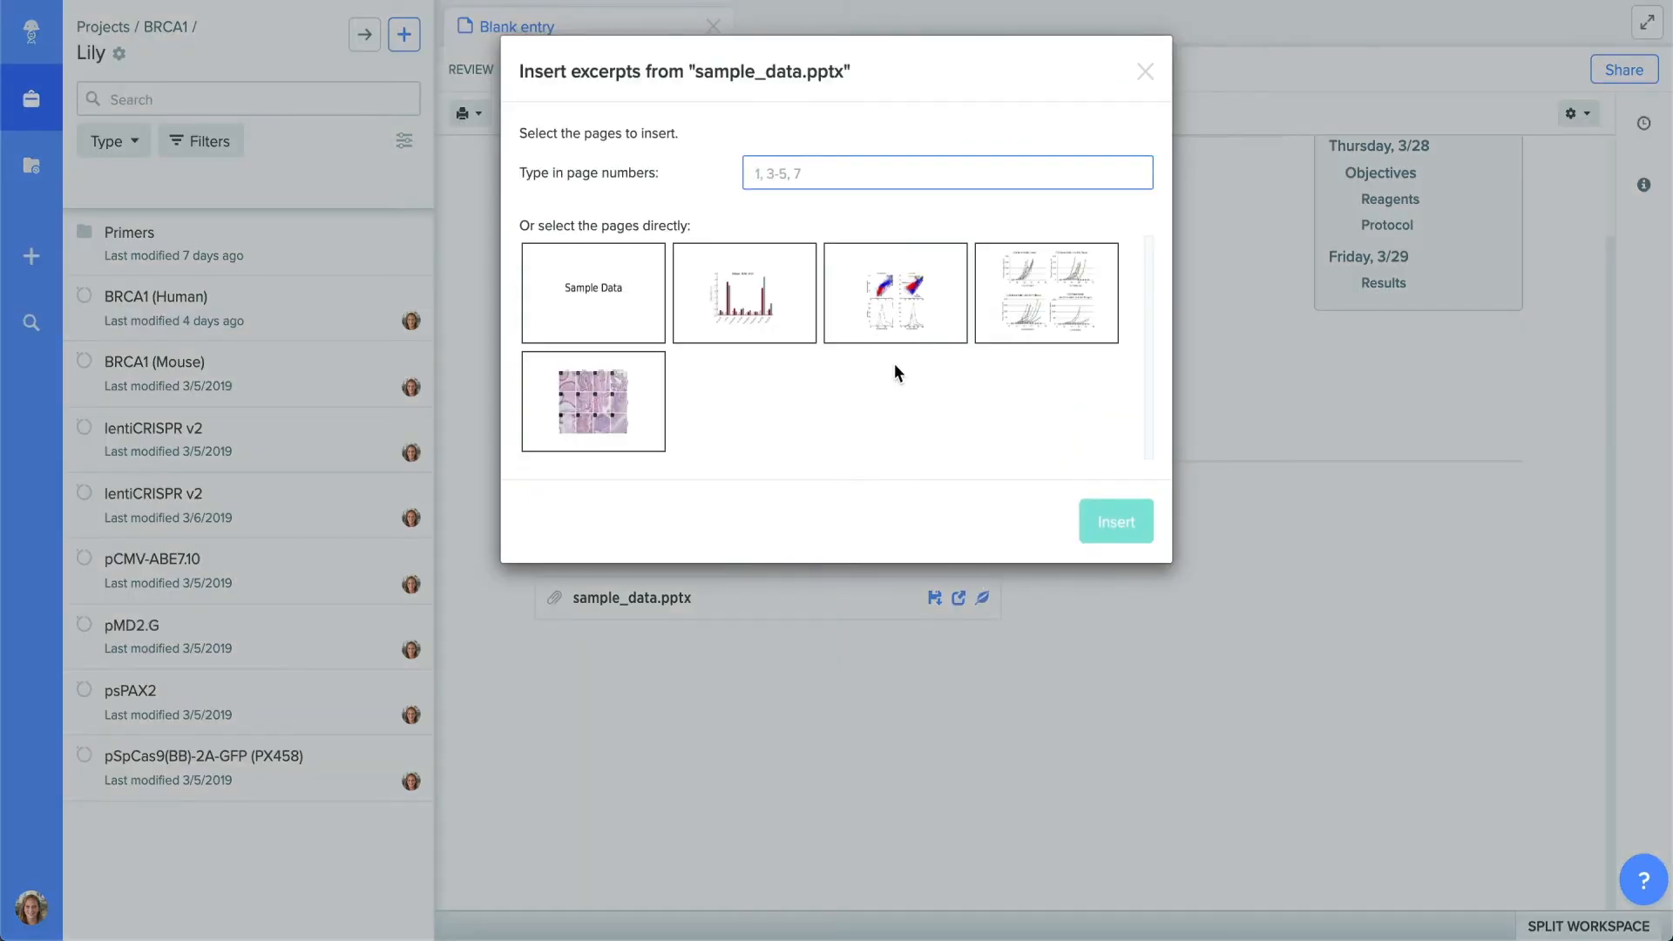
{"action": "left_click", "coordinate": [874, 315]}
{"action": "left_click", "coordinate": [642, 415]}
{"action": "left_click", "coordinate": [1128, 530]}
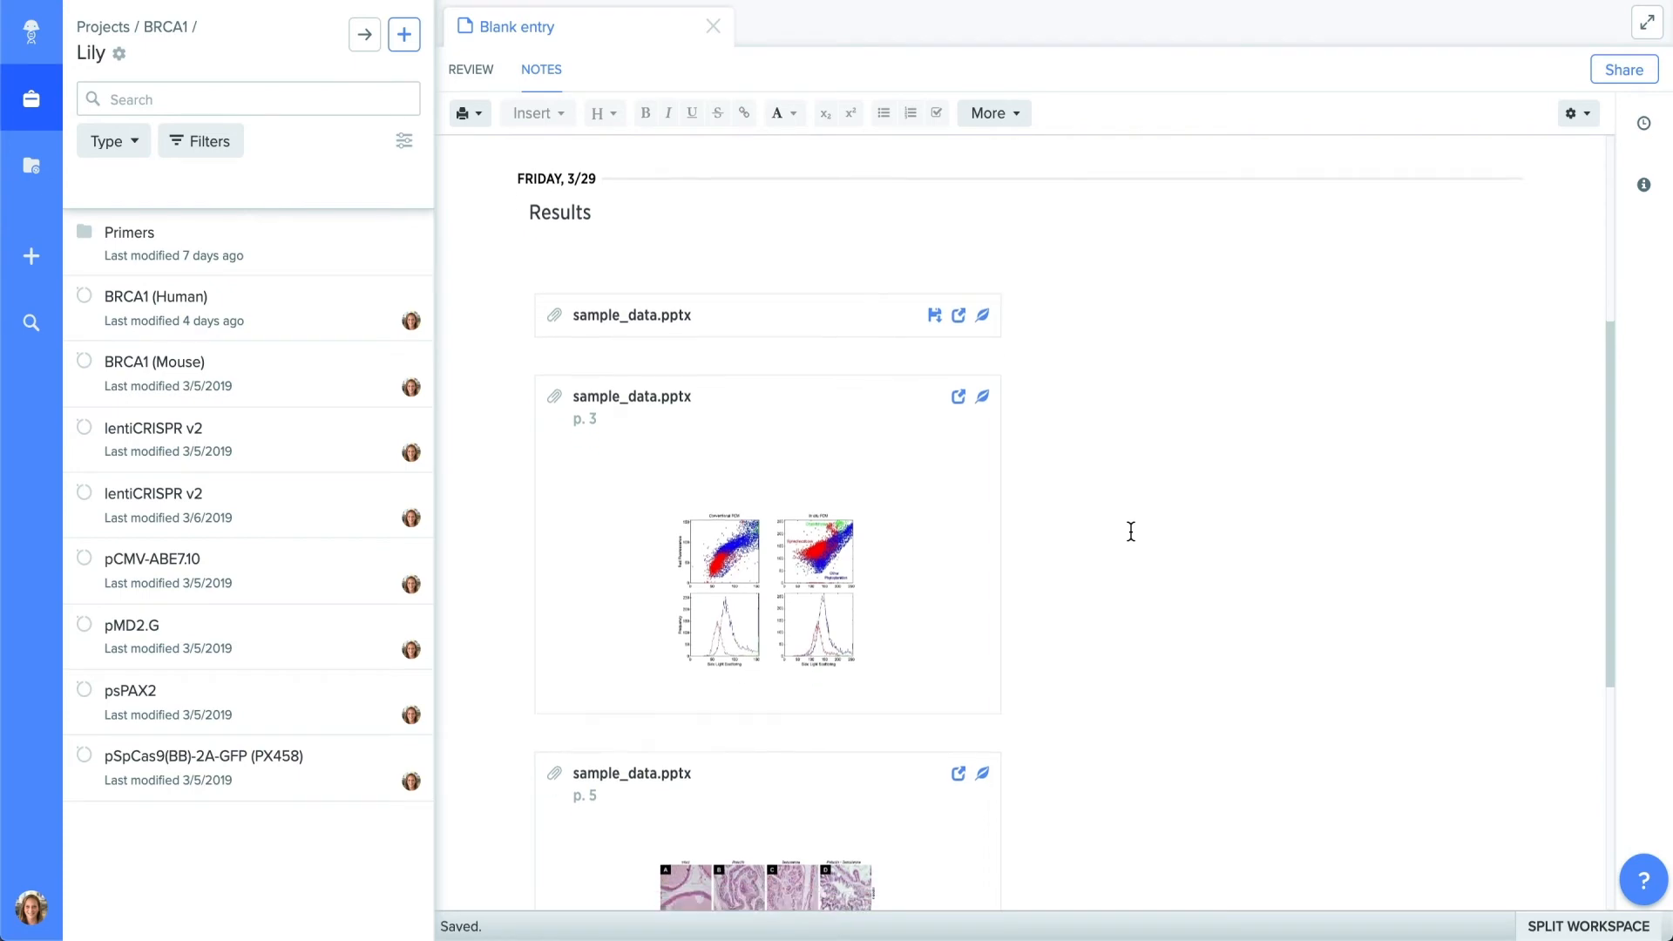
Embed the pSpCas9(BB)-2A-GFP (PX458) plasmid map from the project below the Protocol list.
{"action": "scroll", "coordinate": [1131, 532], "scroll_direction": "down", "scroll_amount": 2}
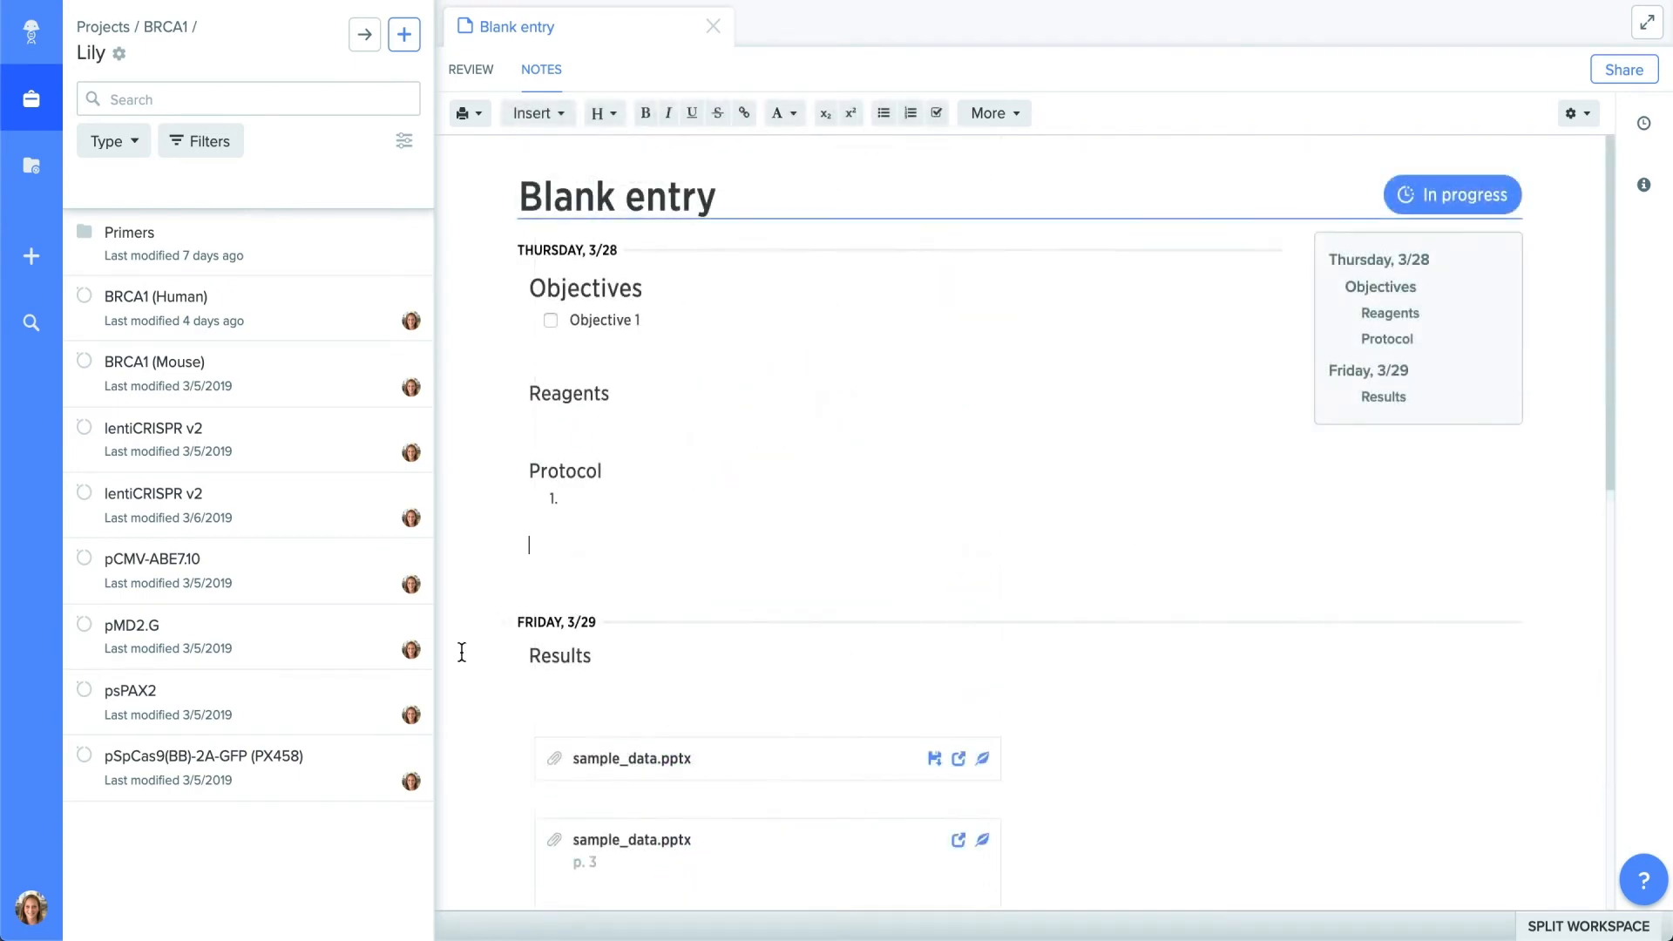
{"action": "left_click_drag", "start_coordinate": [336, 776], "coordinate": [683, 565]}
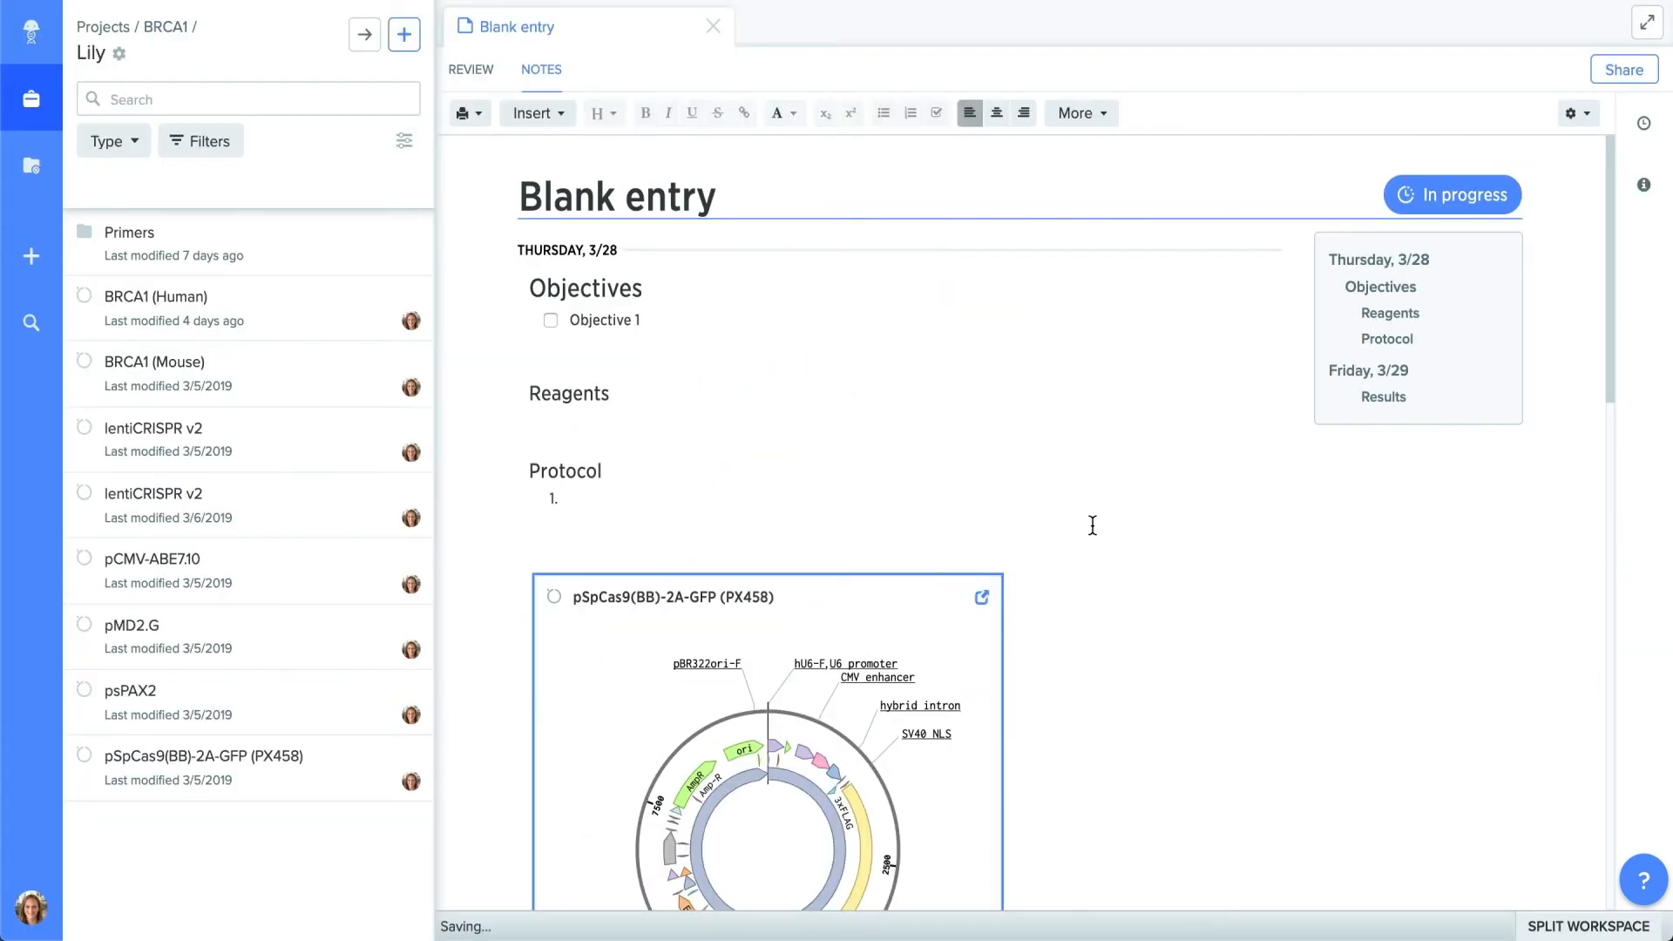
{"action": "scroll", "coordinate": [1092, 524], "scroll_direction": "down", "scroll_amount": 3}
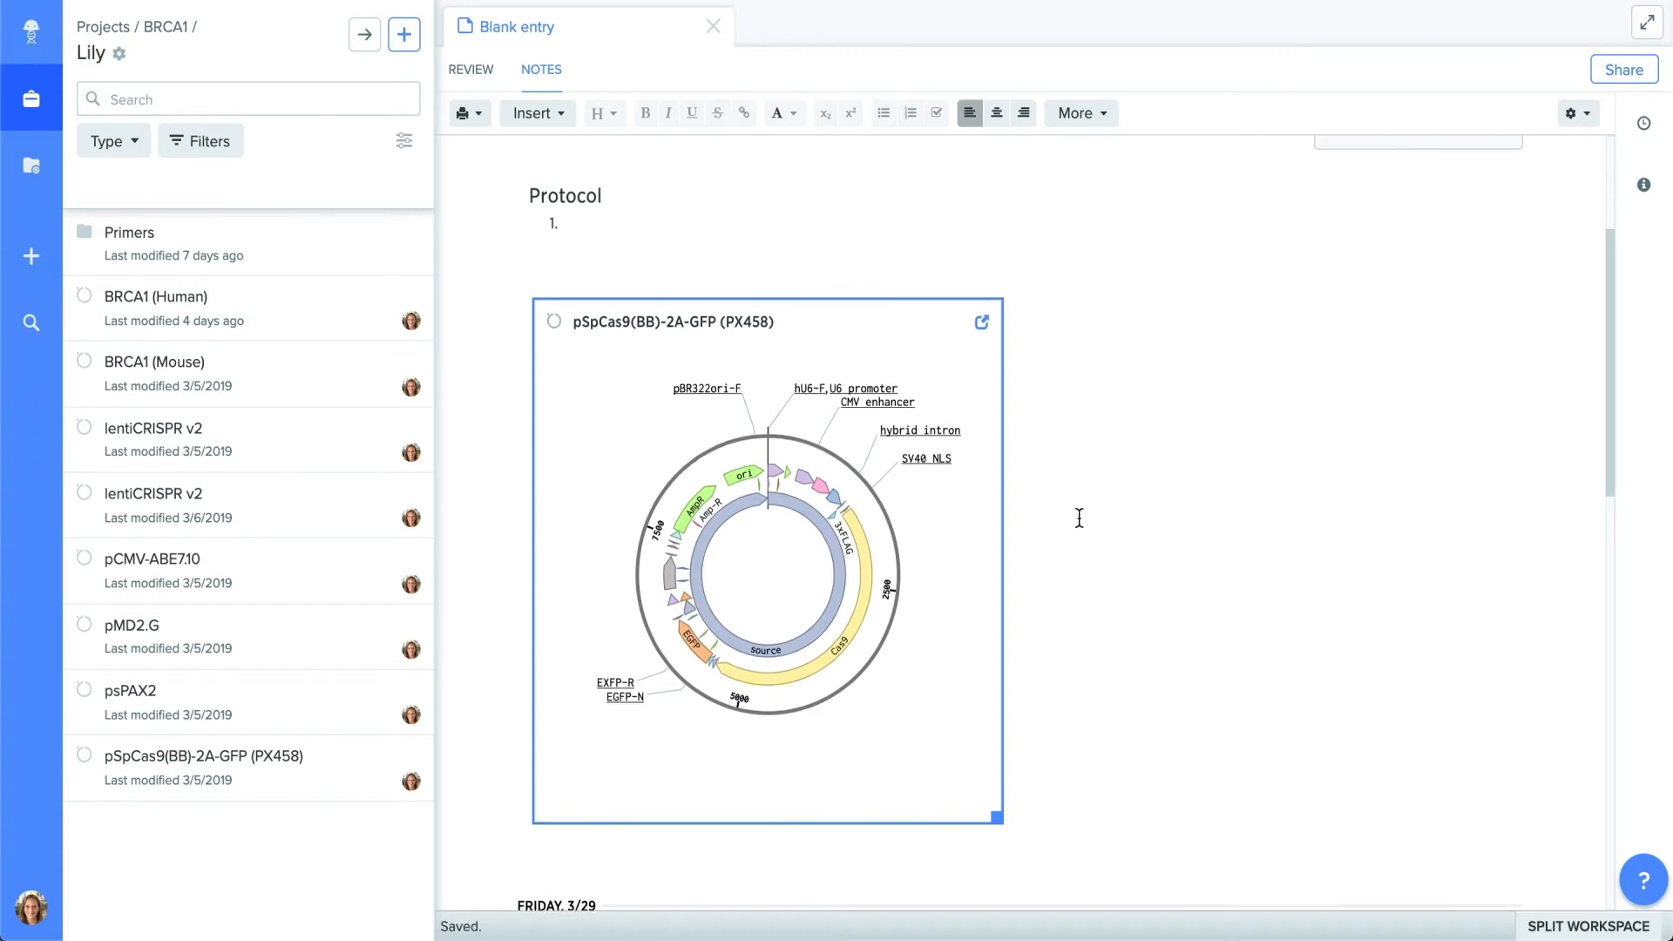
Add an inline mention linking to the pSpCas9(BB)-2A-GFP (PX458) plasmid under the Reagents heading.
{"action": "scroll", "coordinate": [1080, 515], "scroll_direction": "up", "scroll_amount": 1}
{"action": "left_click", "coordinate": [563, 208]}
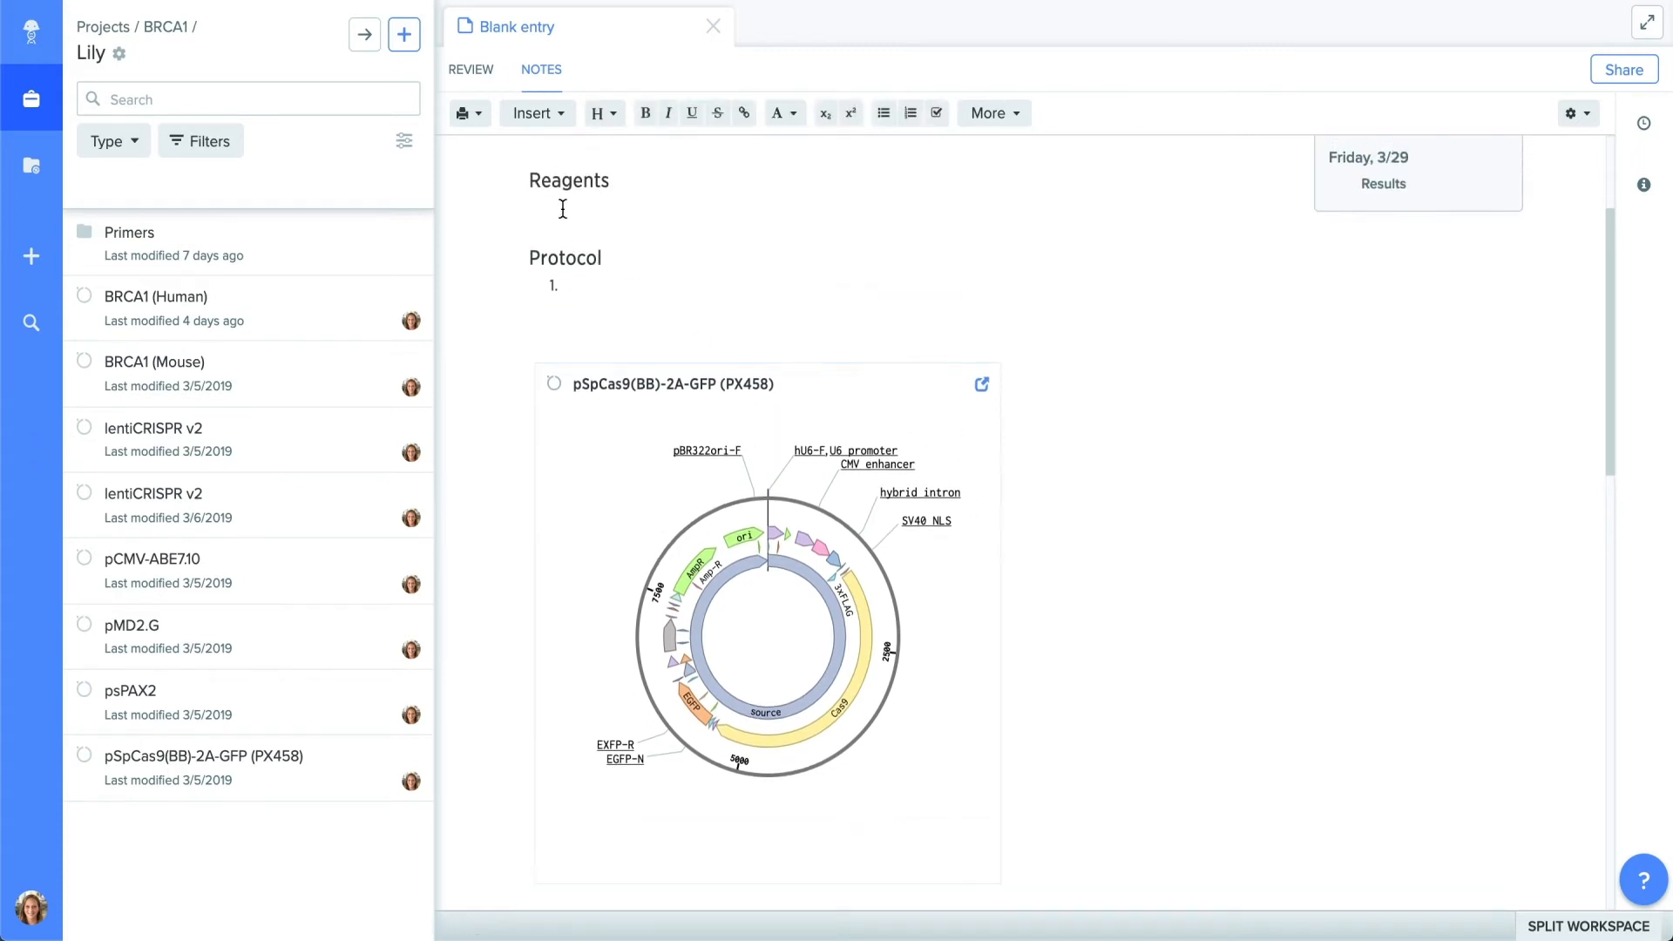
{"action": "type", "text": "@psp"}
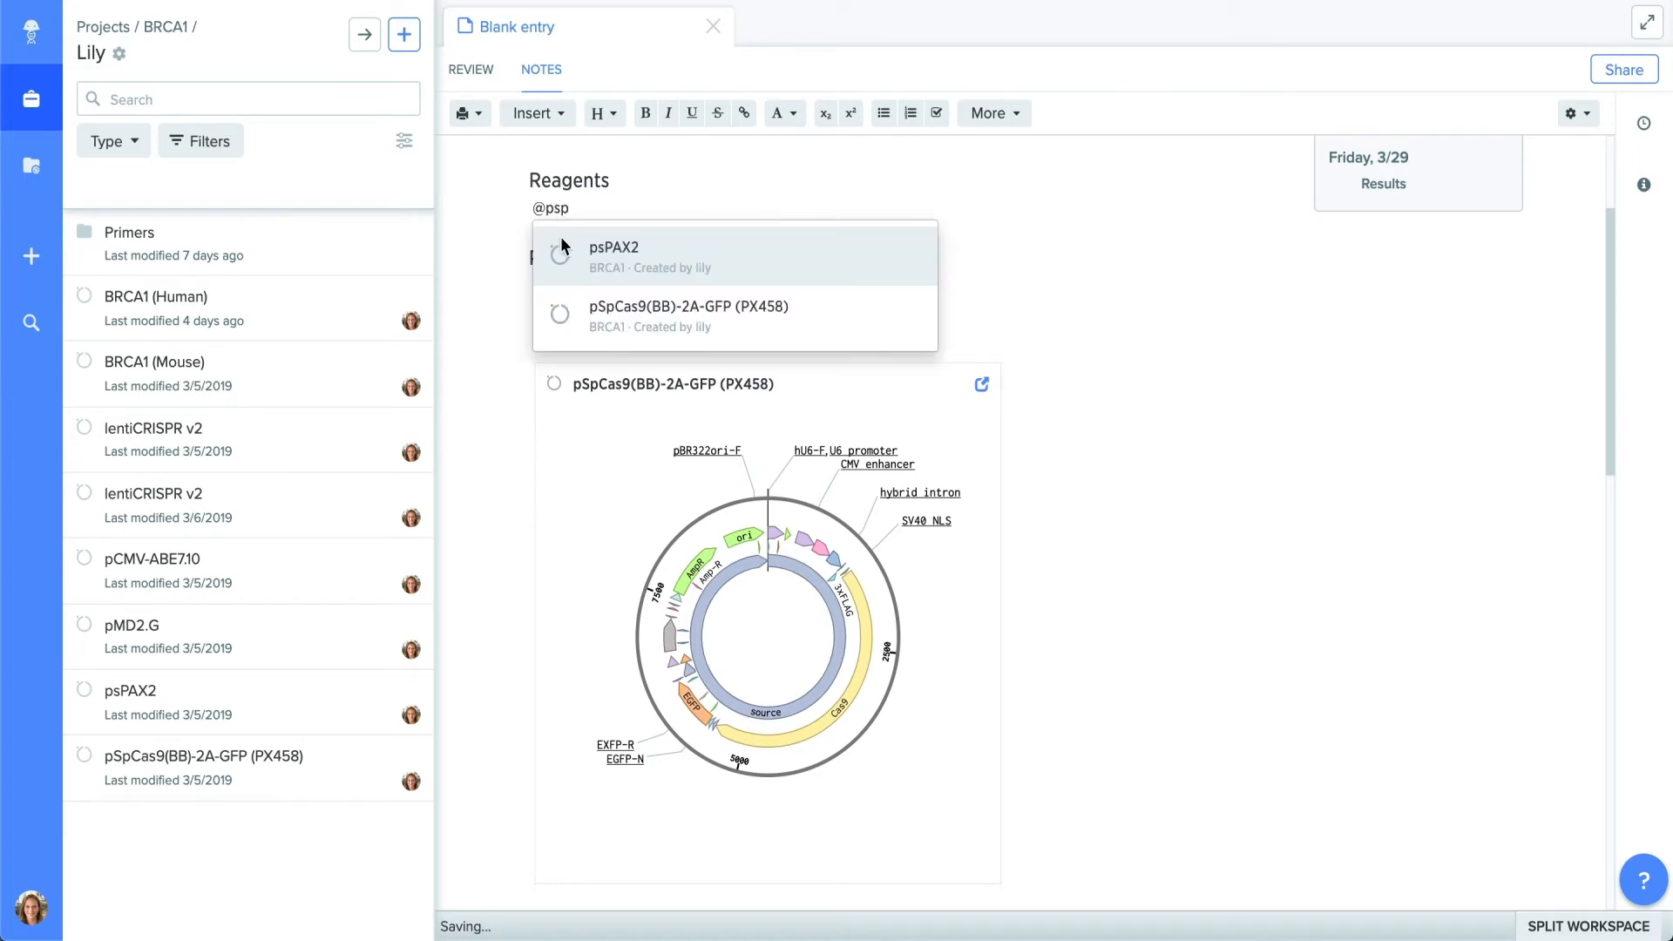
{"action": "left_click", "coordinate": [589, 317]}
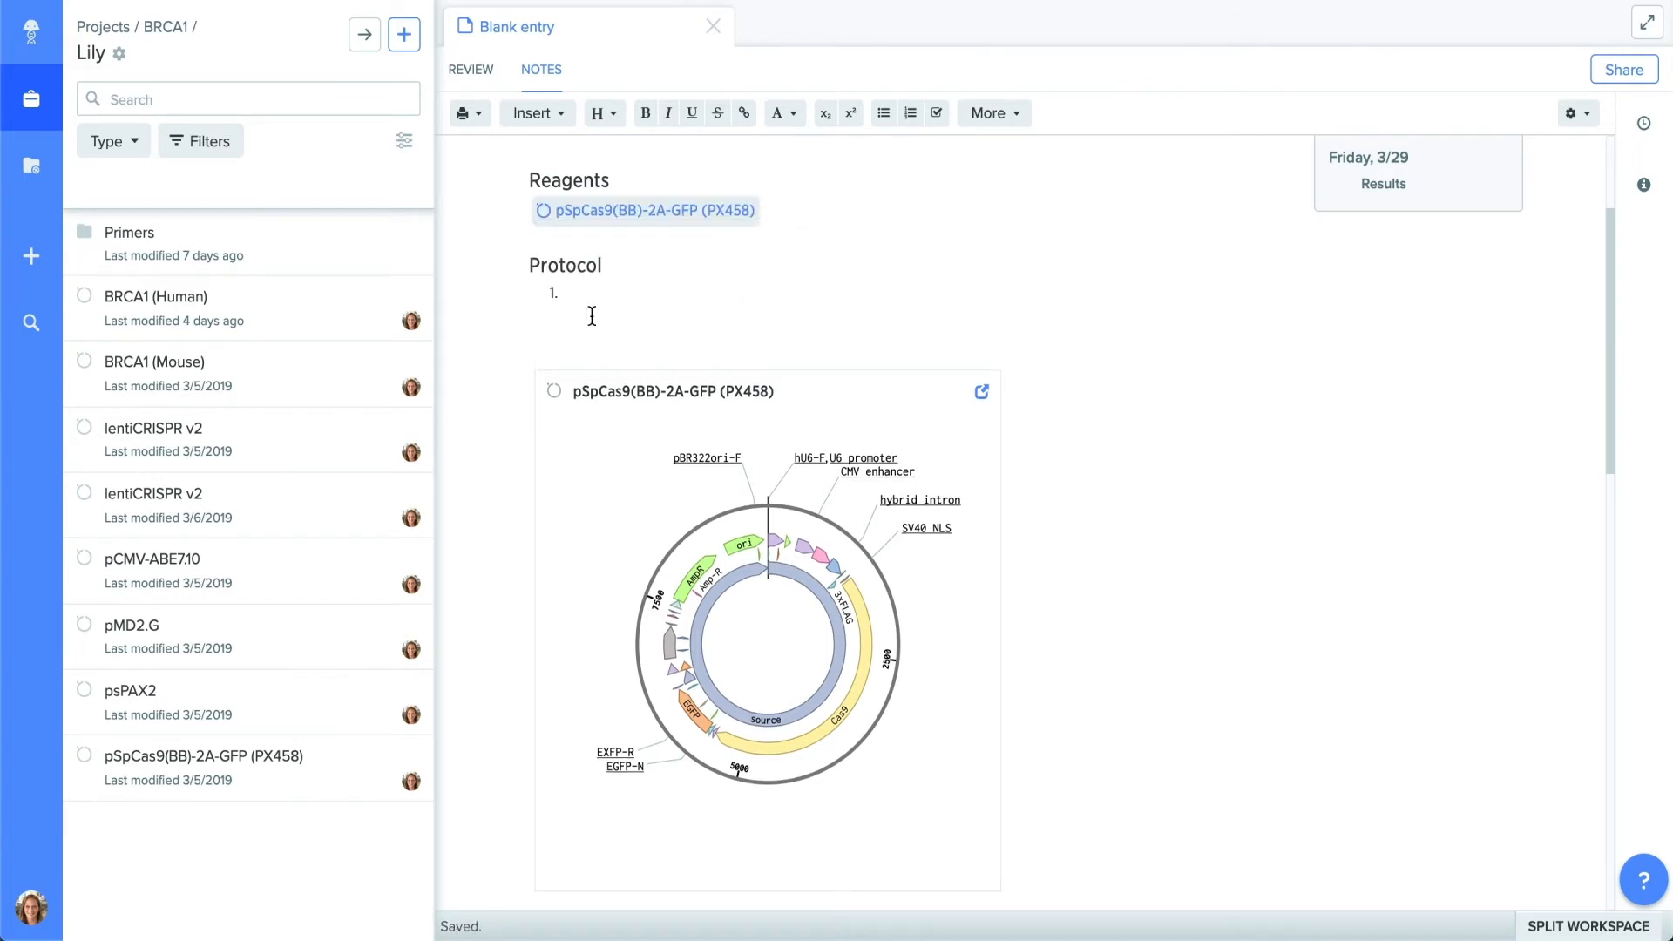
Replace the first Objectives checklist item with "Prepare plasmid for" followed by an inline mention of CRISPR Electroporation, Experiment 1.
{"action": "scroll", "coordinate": [591, 319], "scroll_direction": "up", "scroll_amount": 5}
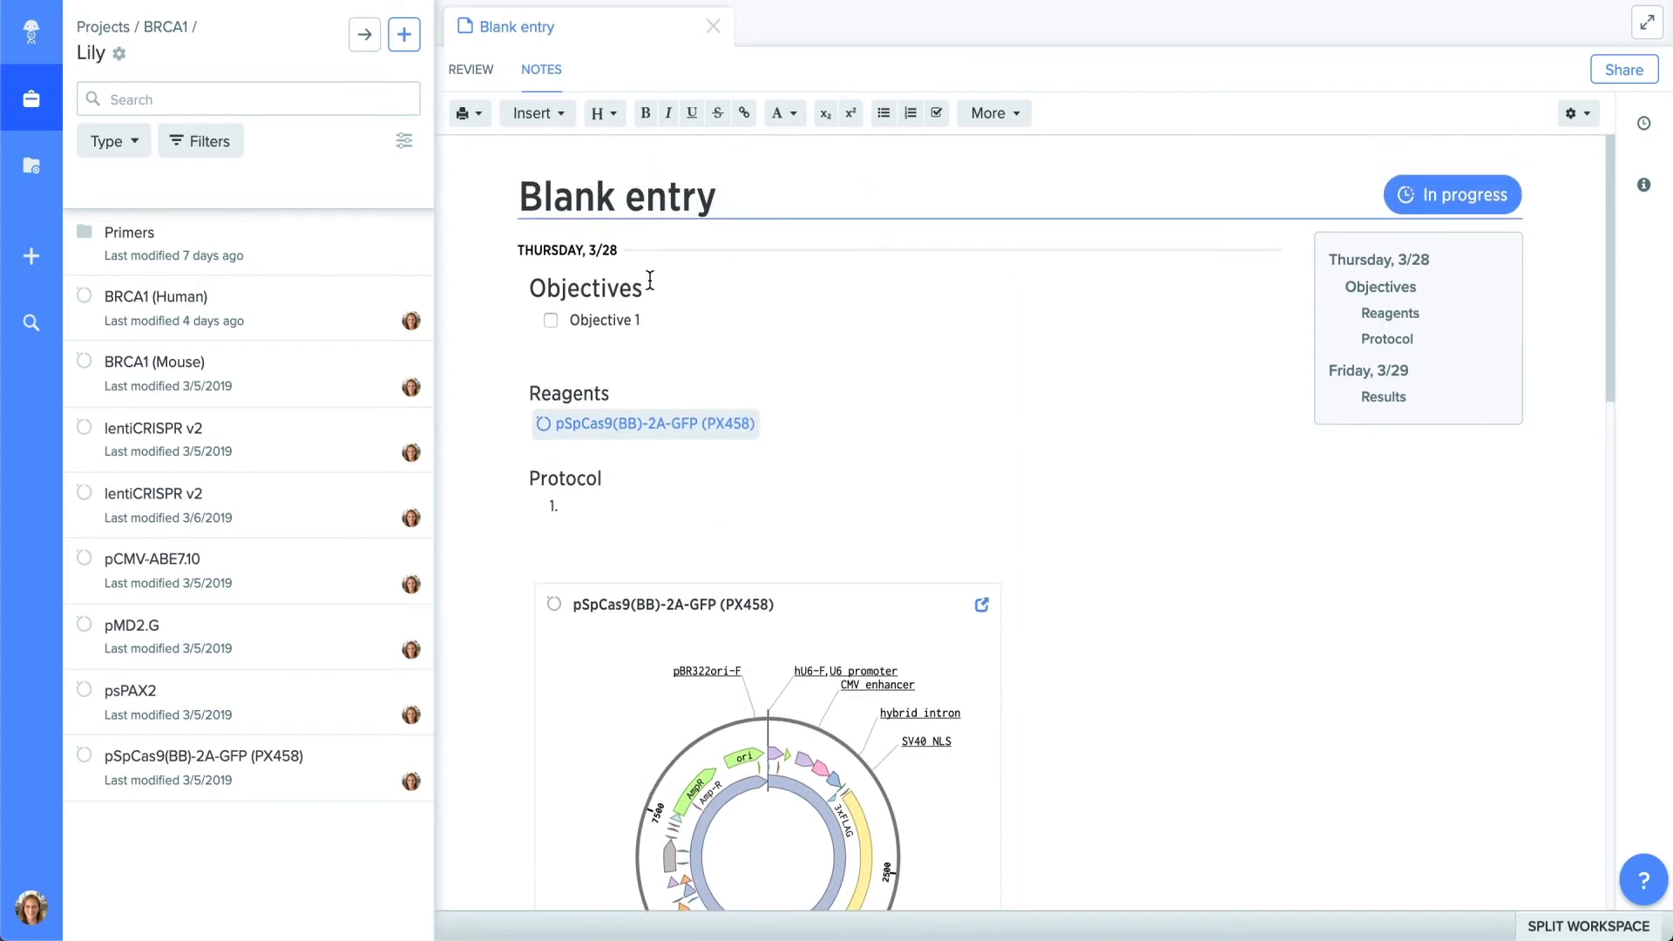
{"action": "left_click", "coordinate": [657, 317]}
{"action": "key", "text": "BackSpace"}
{"action": "key", "text": "BackSpace"}
{"action": "key", "text": "BackSpace"}
{"action": "key", "text": "BackSpace"}
{"action": "key", "text": "BackSpace"}
{"action": "key", "text": "BackSpace"}
{"action": "key", "text": "BackSpace"}
{"action": "key", "text": "BackSpace"}
{"action": "key", "text": "BackSpace"}
{"action": "key", "text": "BackSpace"}
{"action": "key", "text": "BackSpace"}
{"action": "type", "text": "Prepare"}
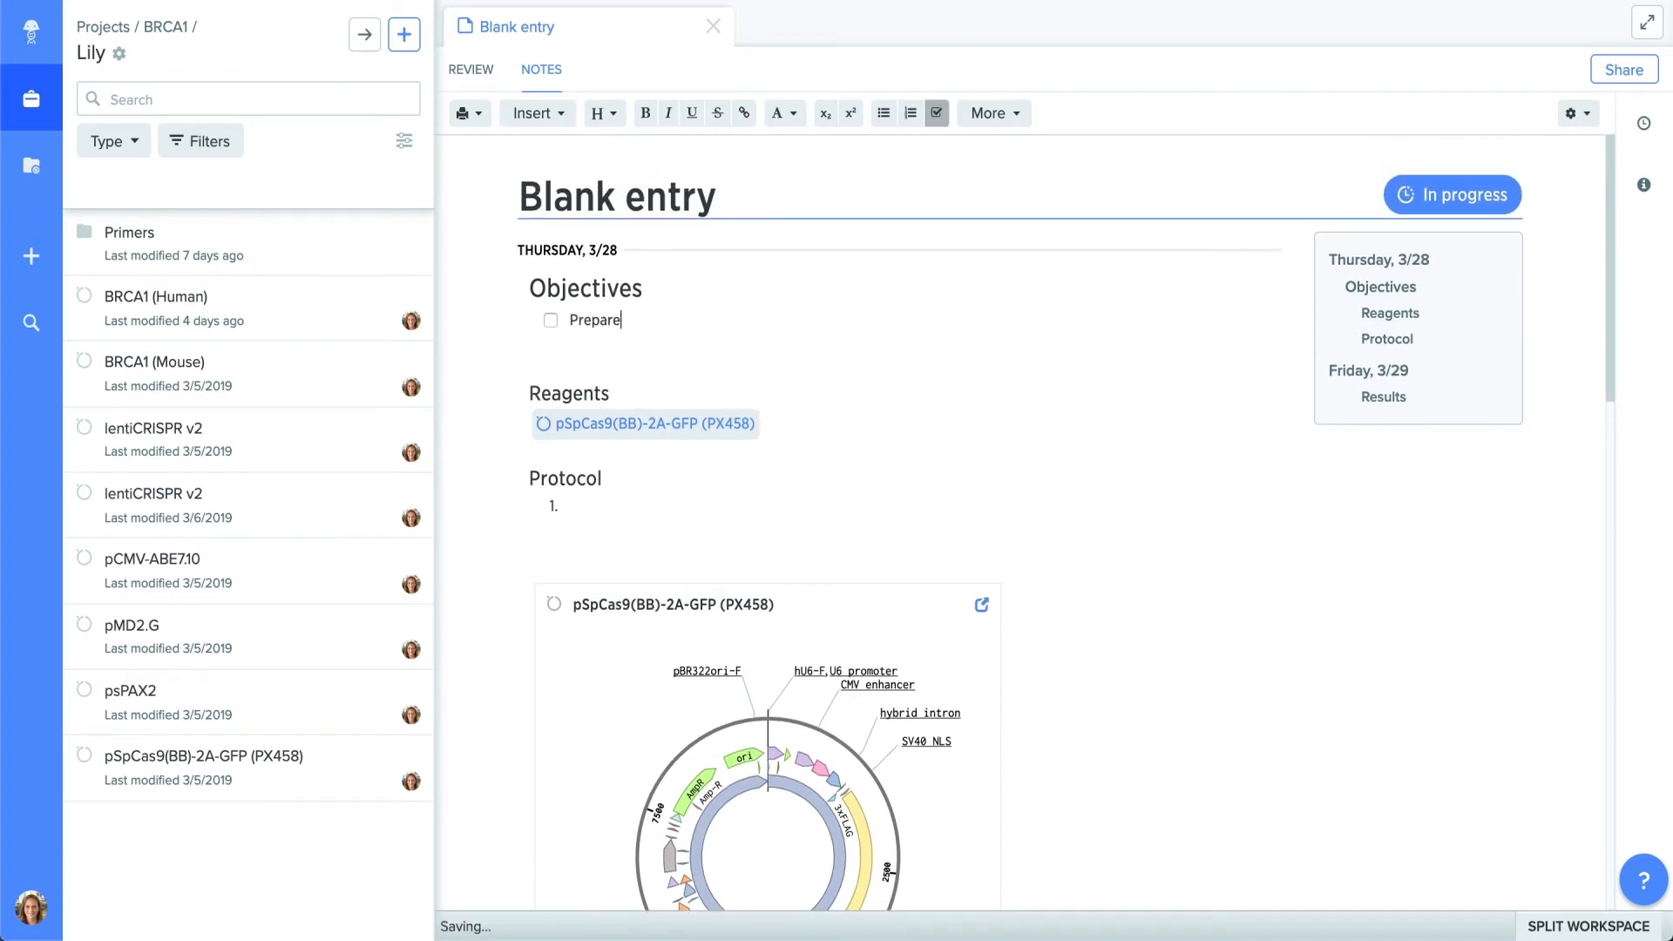
{"action": "type", "text": " plasmid for @CRISPR"}
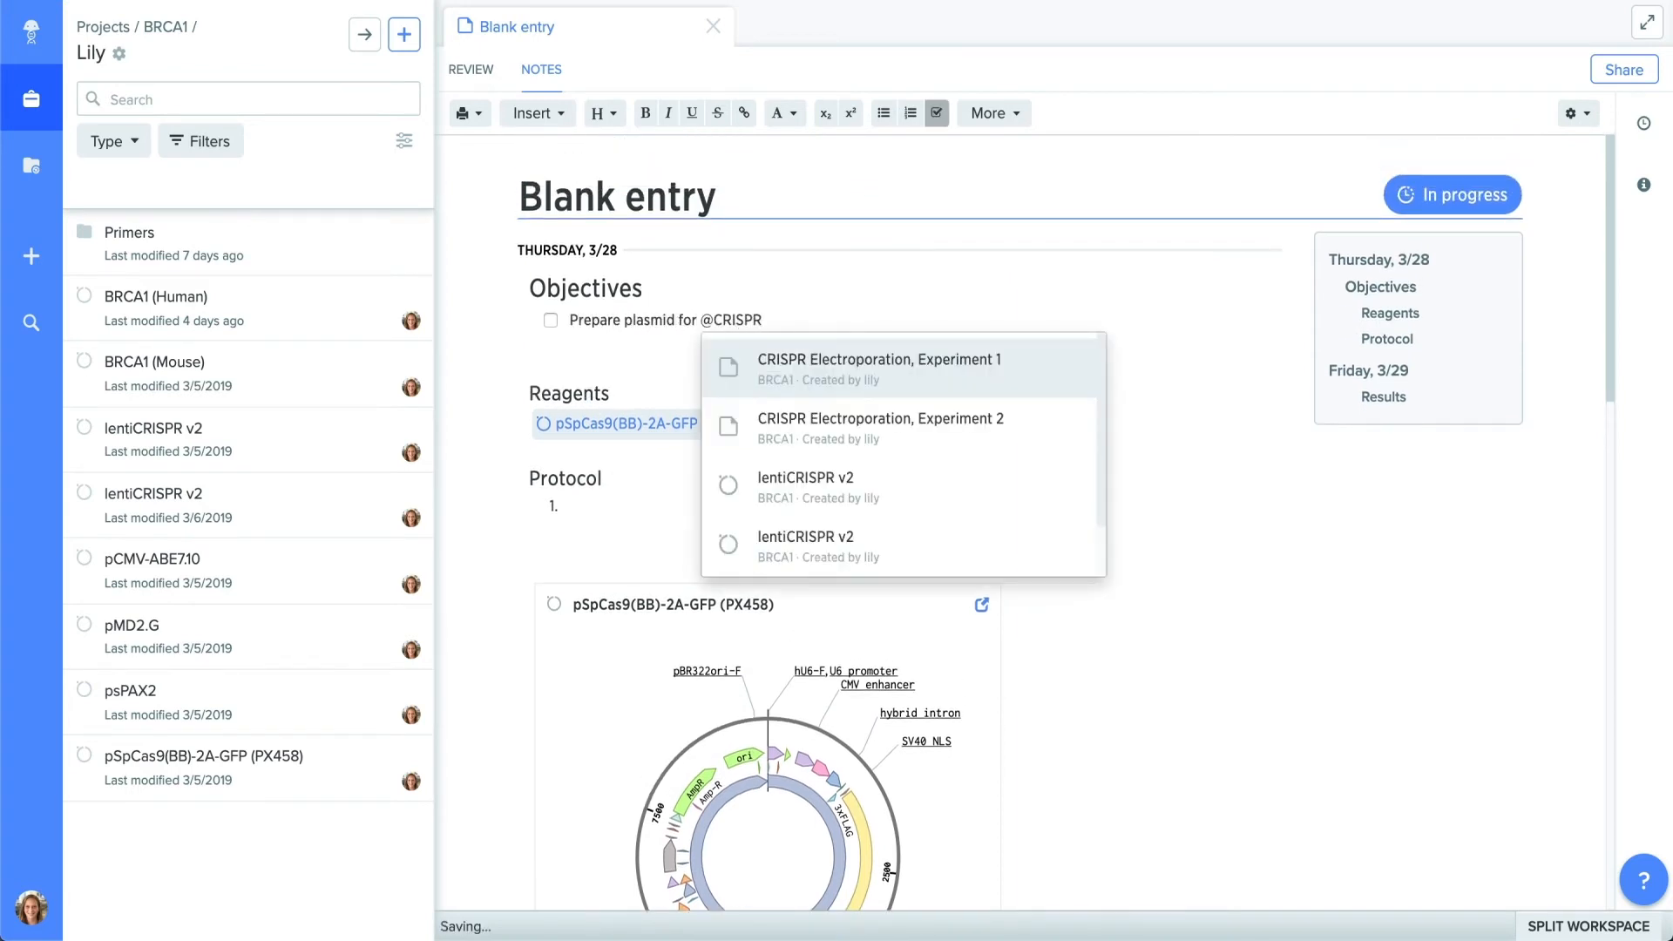
{"action": "key", "text": "Return"}
Add a nested checklist item below it that mentions the colleague, followed by "to observe".
{"action": "key", "text": "Return"}
{"action": "type", "text": "@Hannah"}
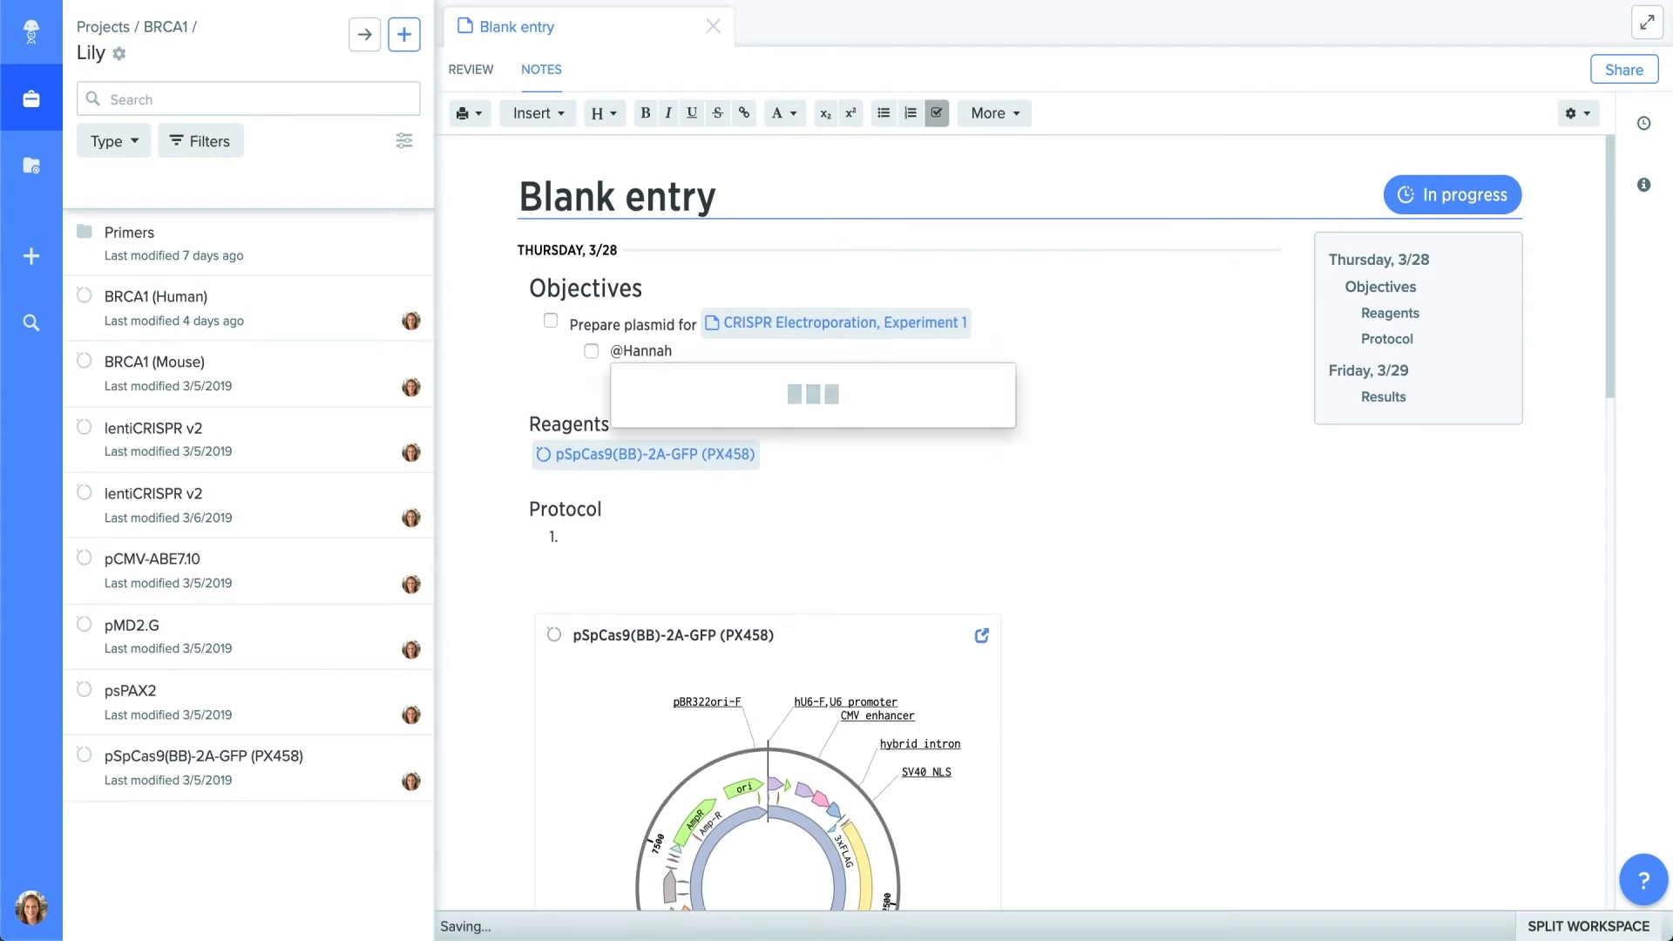
{"action": "key", "text": "Return"}
{"action": "type", "text": "to observ"}
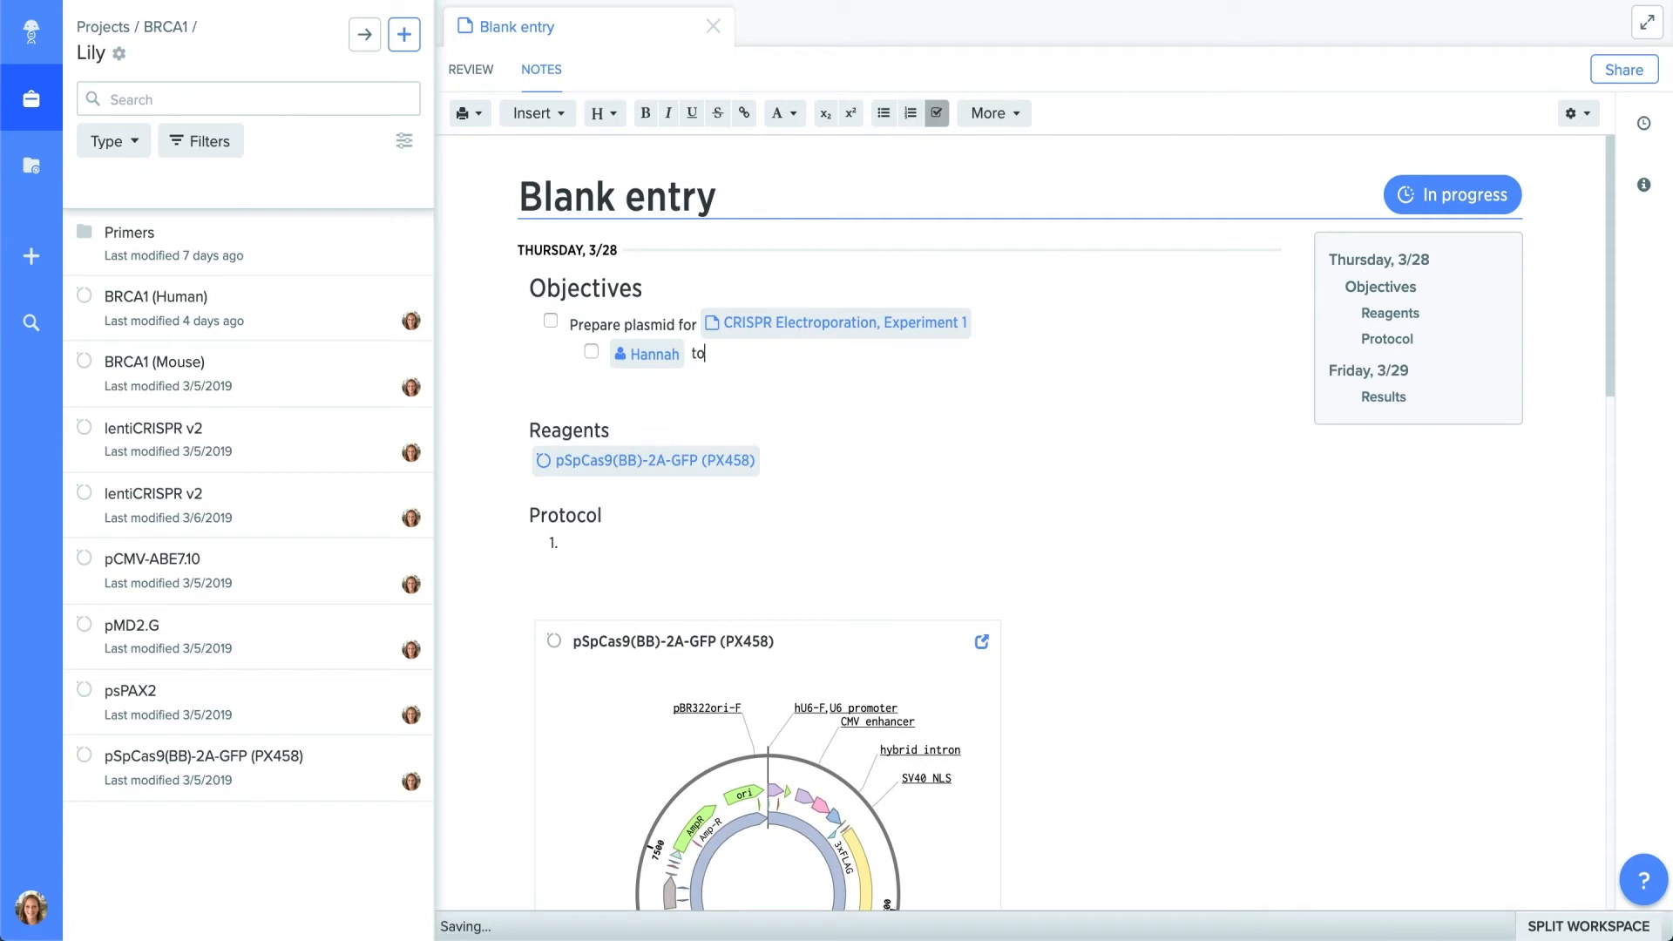
{"action": "type", "text": "e"}
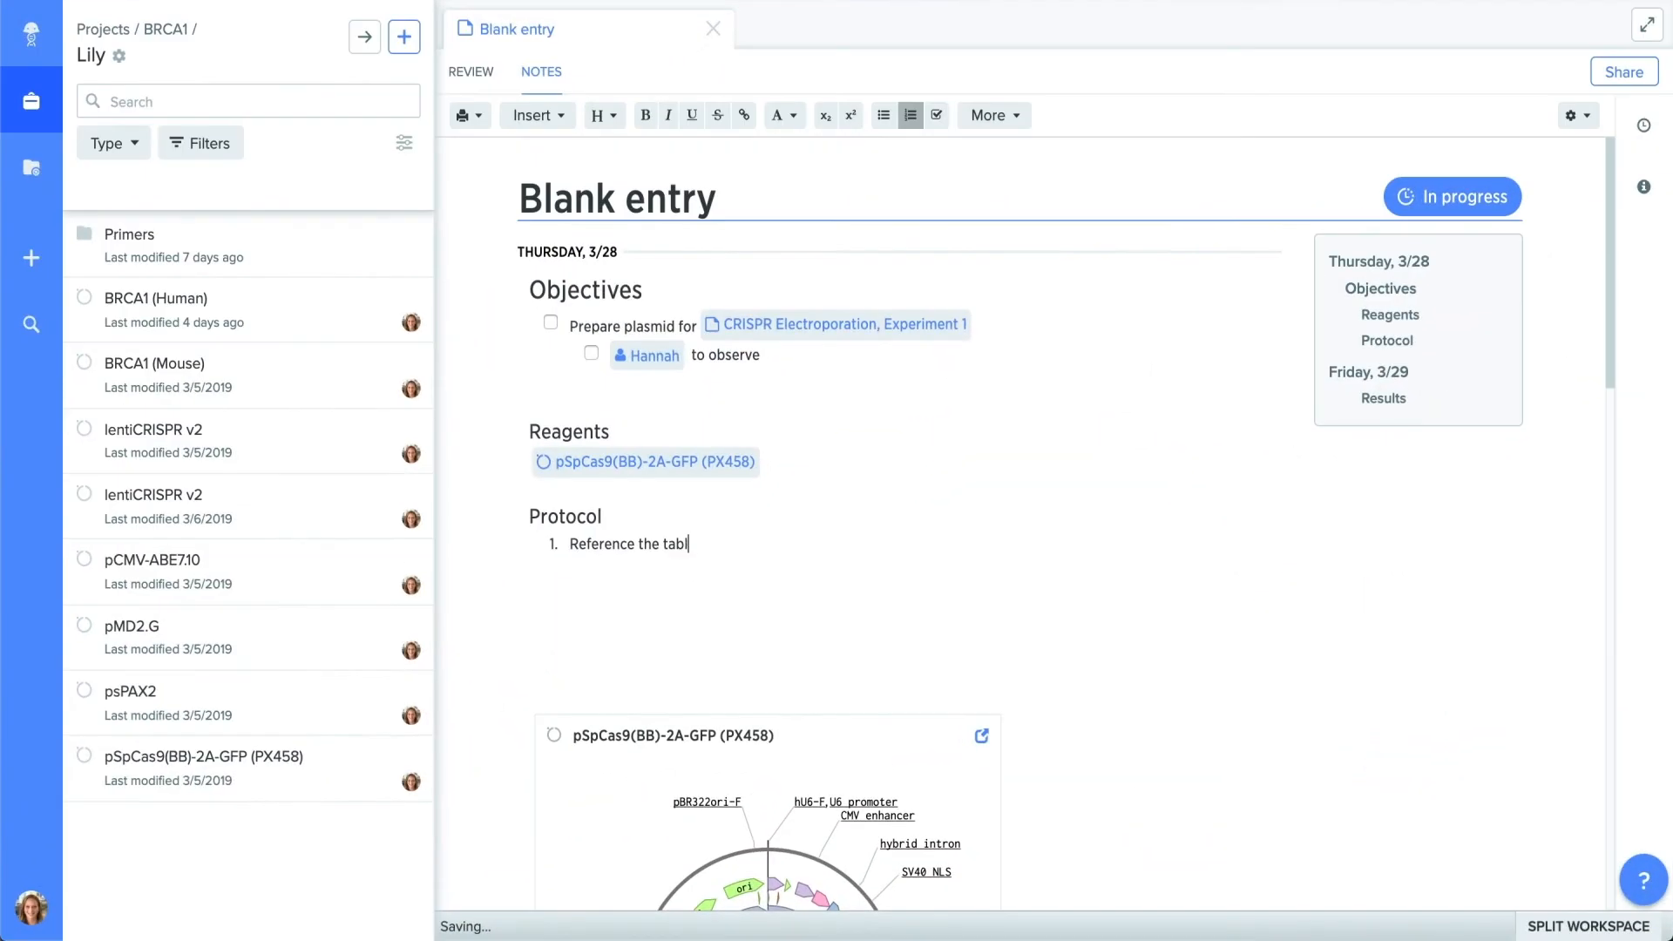
Complete the first Protocol list item as "Reference the table below." and insert a 9 x 3 table beneath it.
{"action": "type", "text": "e below."}
{"action": "left_click", "coordinate": [534, 119]}
{"action": "mouse_move", "coordinate": [544, 185]}
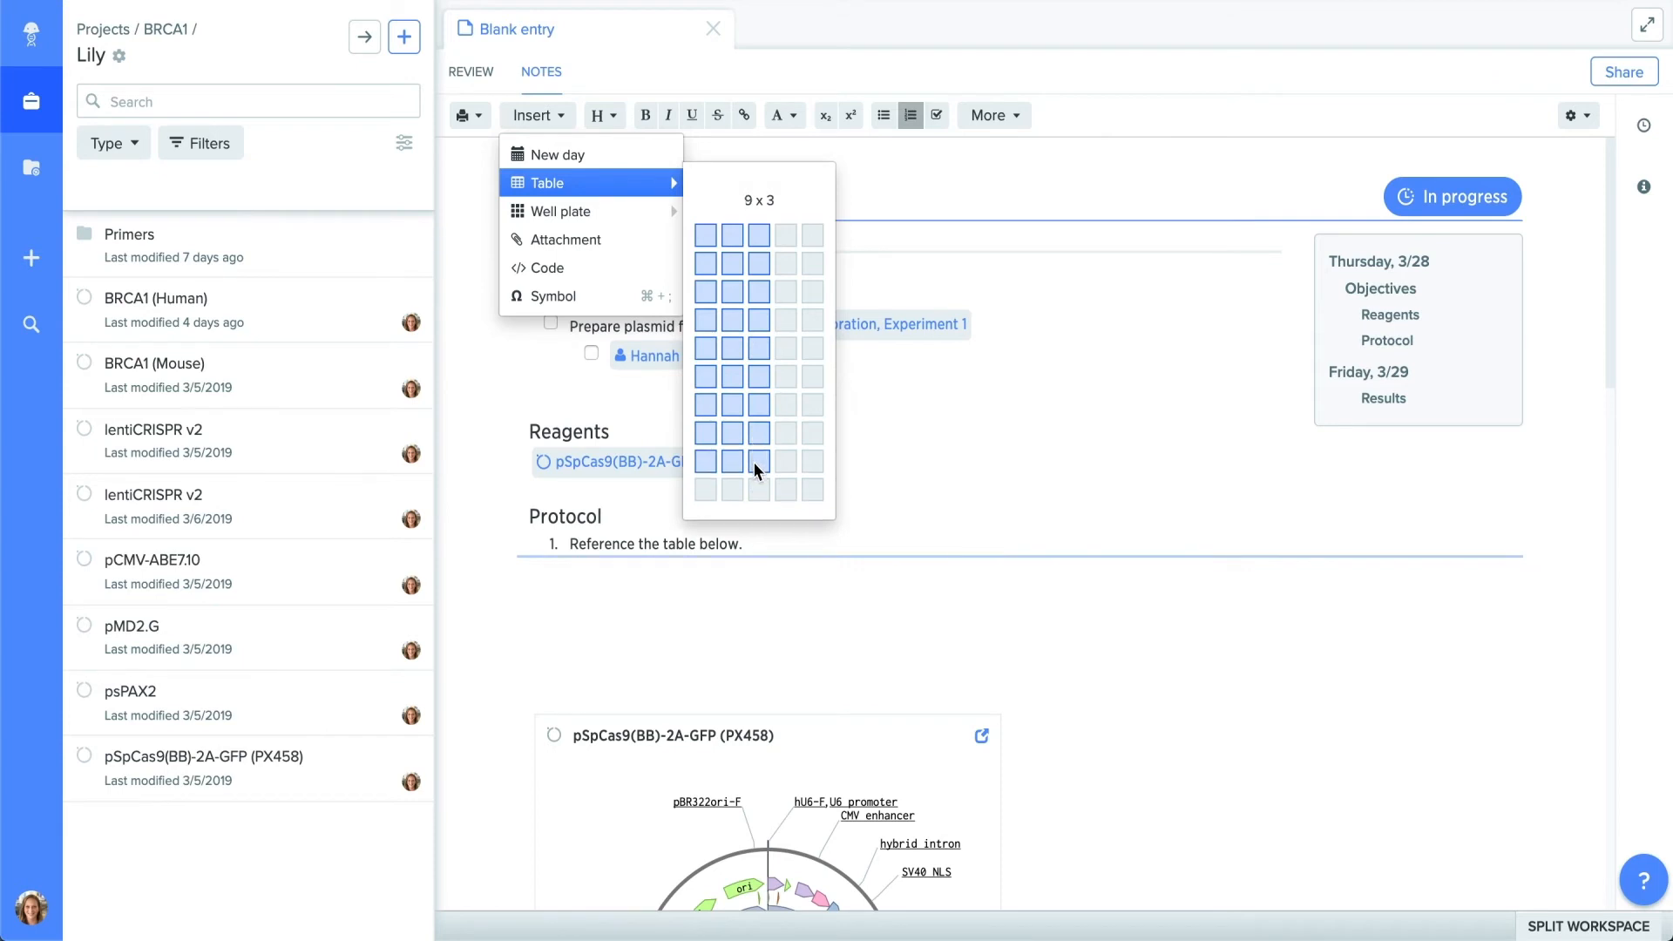
{"action": "left_click", "coordinate": [755, 462]}
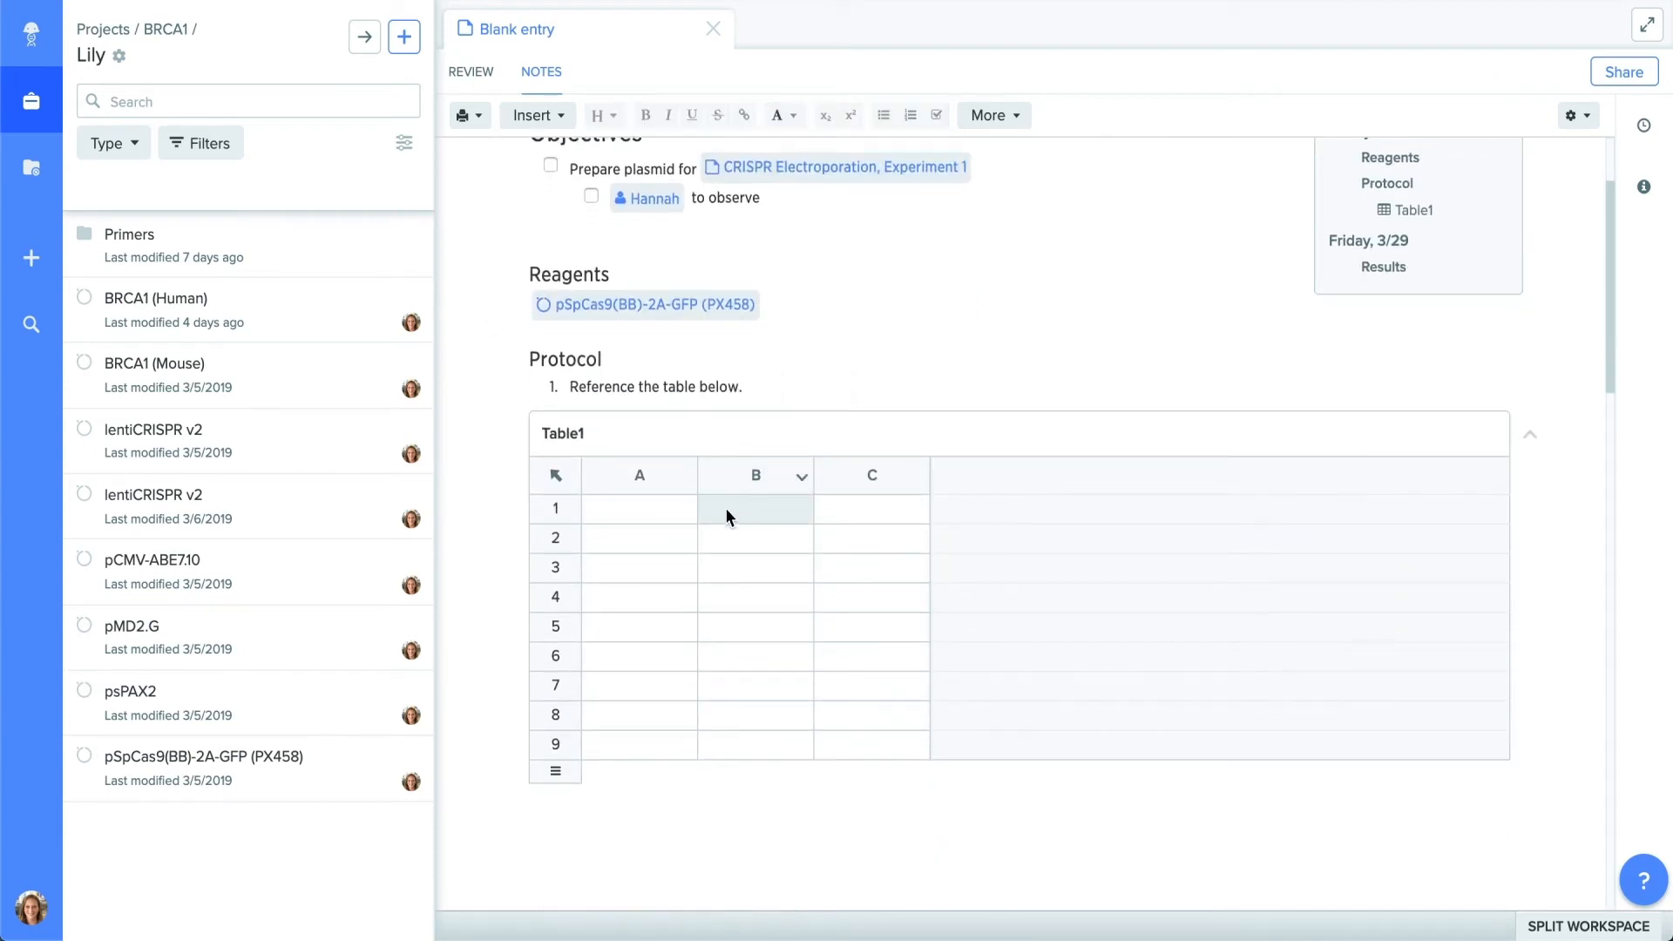
Fill the table from cell A1 with the Component, Amount (uL) and Master Mix (uL) reaction data, and inspect the Master Mix Total formula in C5.
{"action": "left_click", "coordinate": [677, 517]}
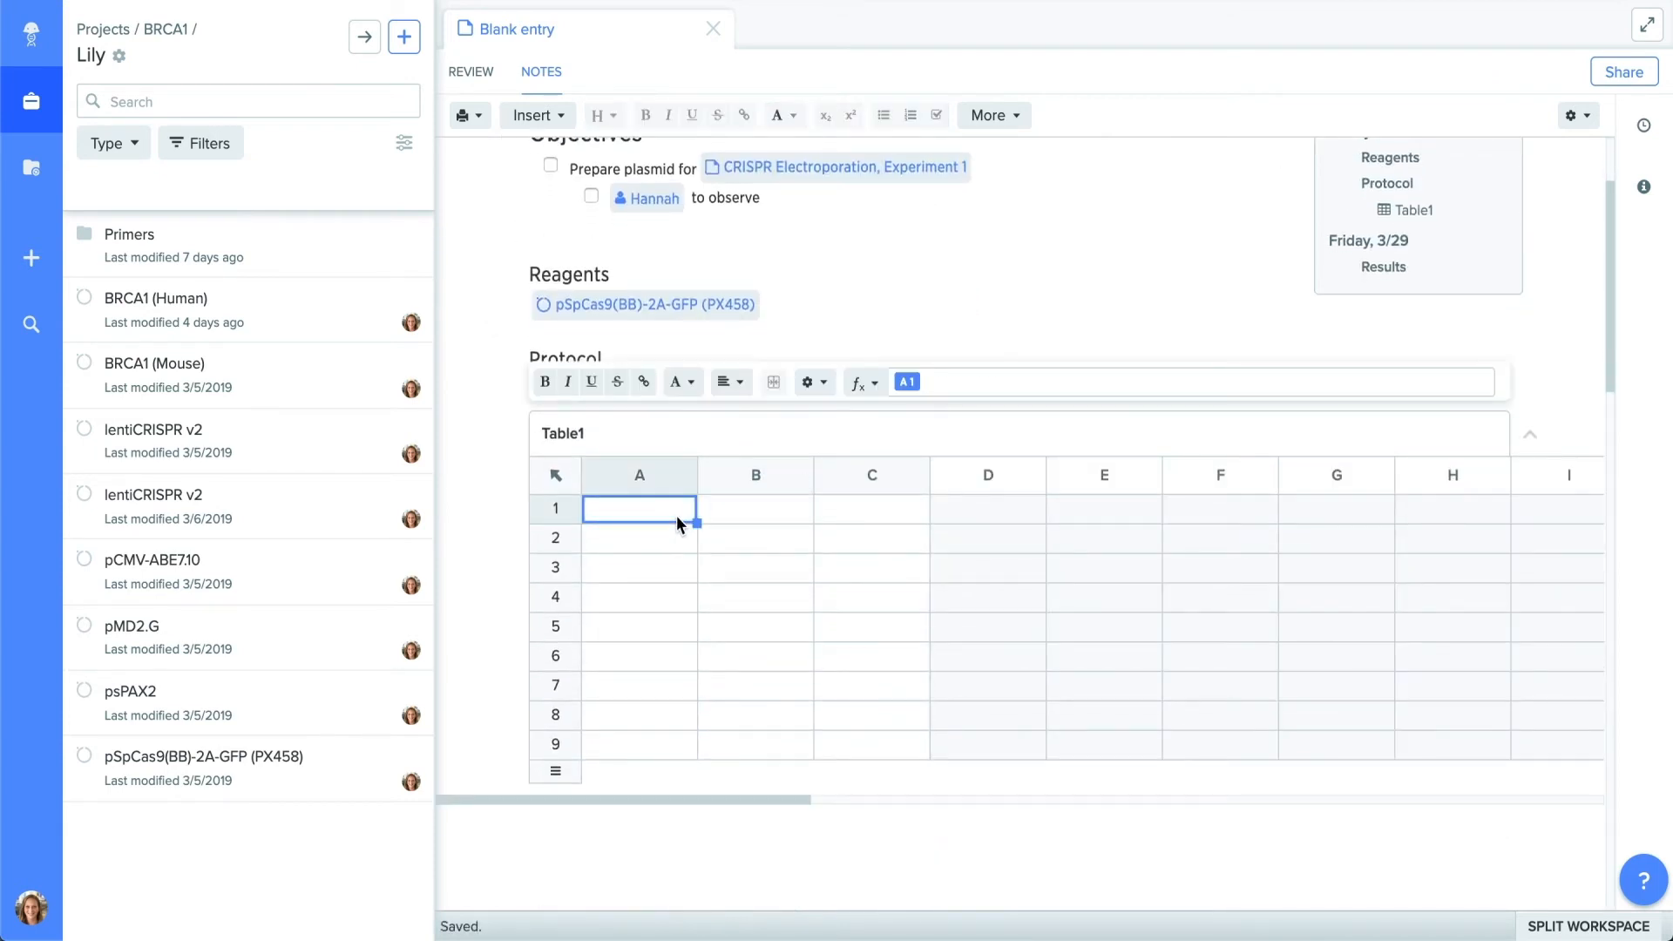
{"action": "type", "text": "Component\tAmount (uL)\tMaster Mix (uL) Water\t16\t320 10x Buffer\t2\t40 Enzyme\t1\t20 Master Mix Total\t19\t380 Template DNA\t1 Reaction Total\t20  Number of reactions\t20"}
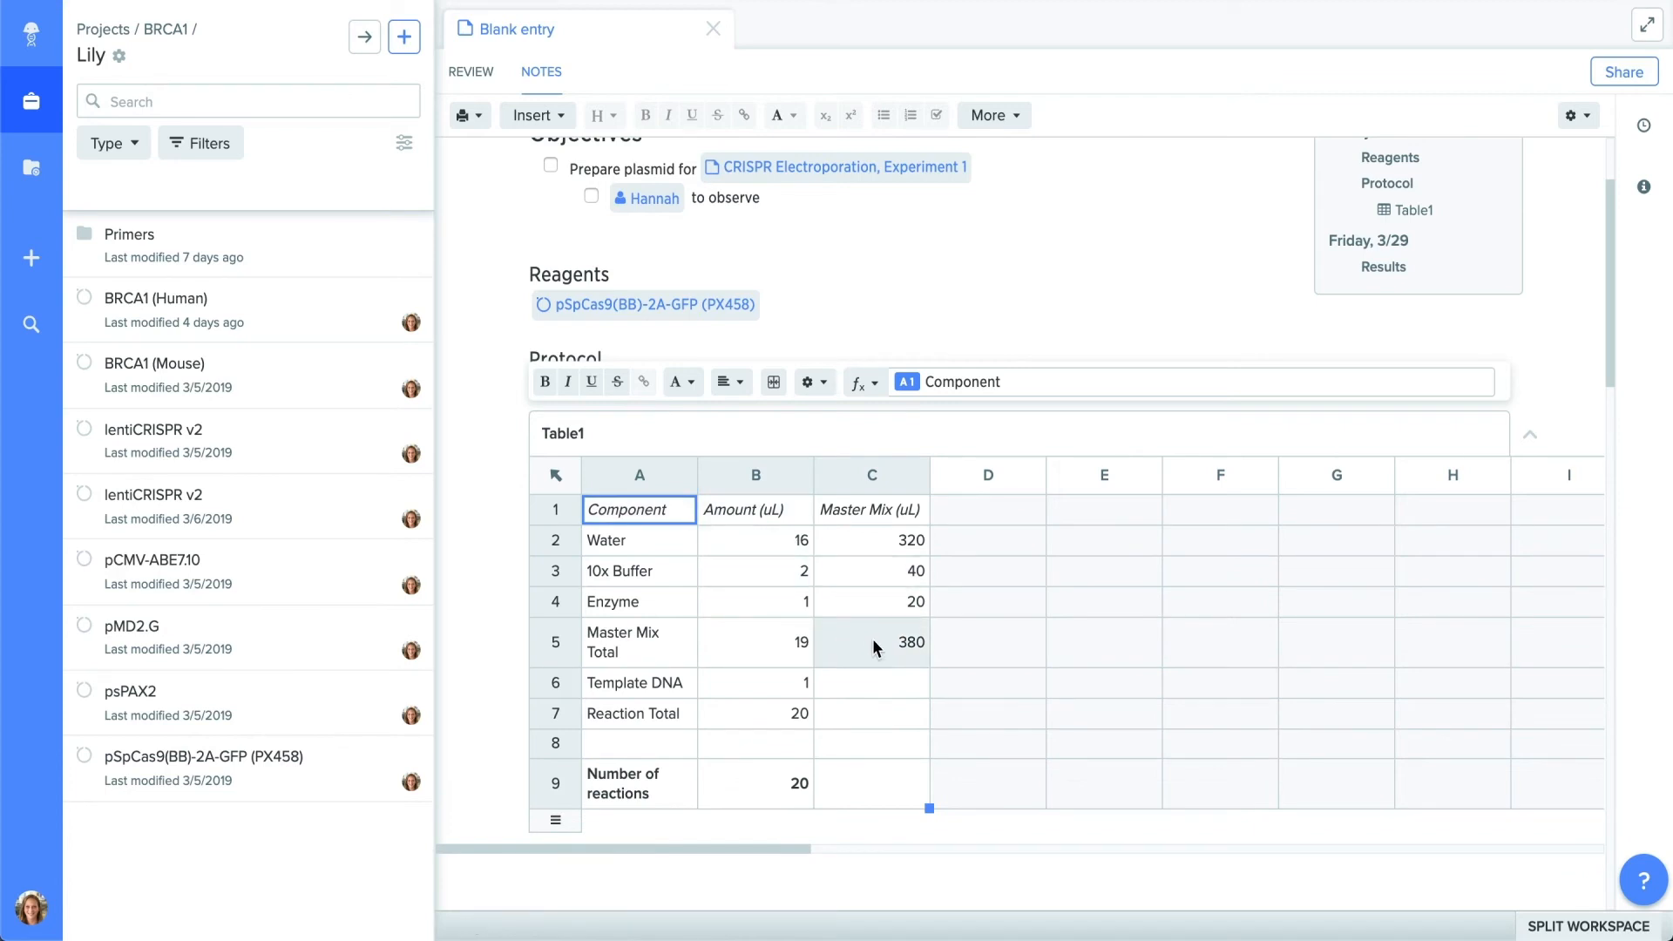
{"action": "left_click", "coordinate": [871, 639]}
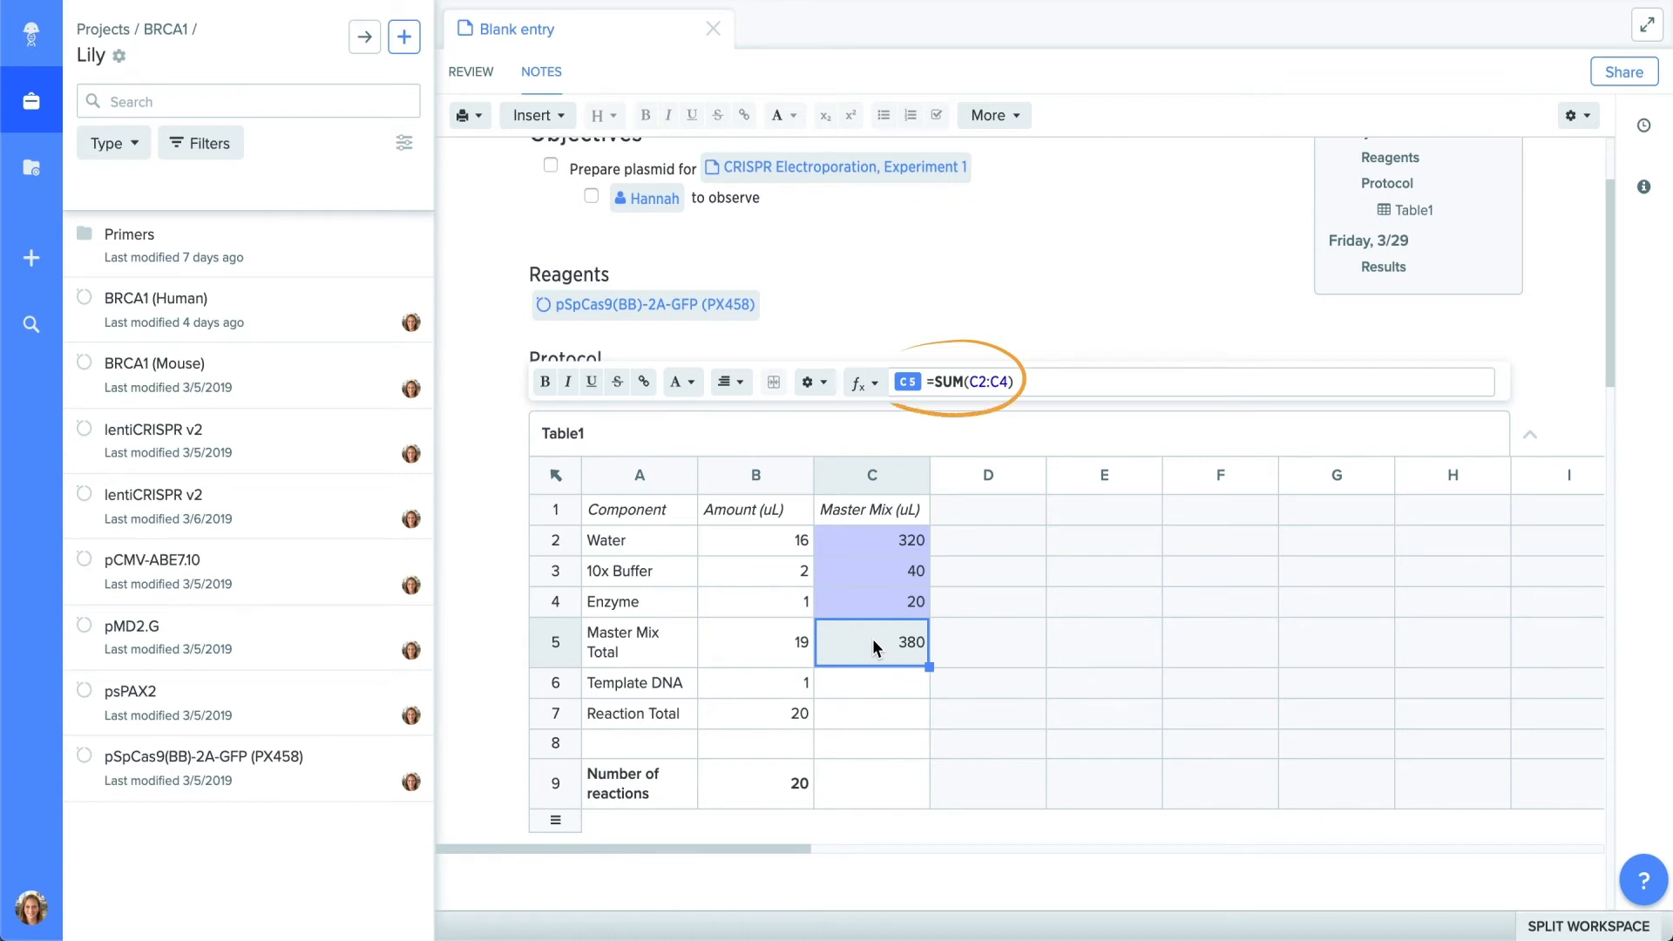
Set the Number of reactions value in the table to 50.
{"action": "left_click", "coordinate": [777, 782]}
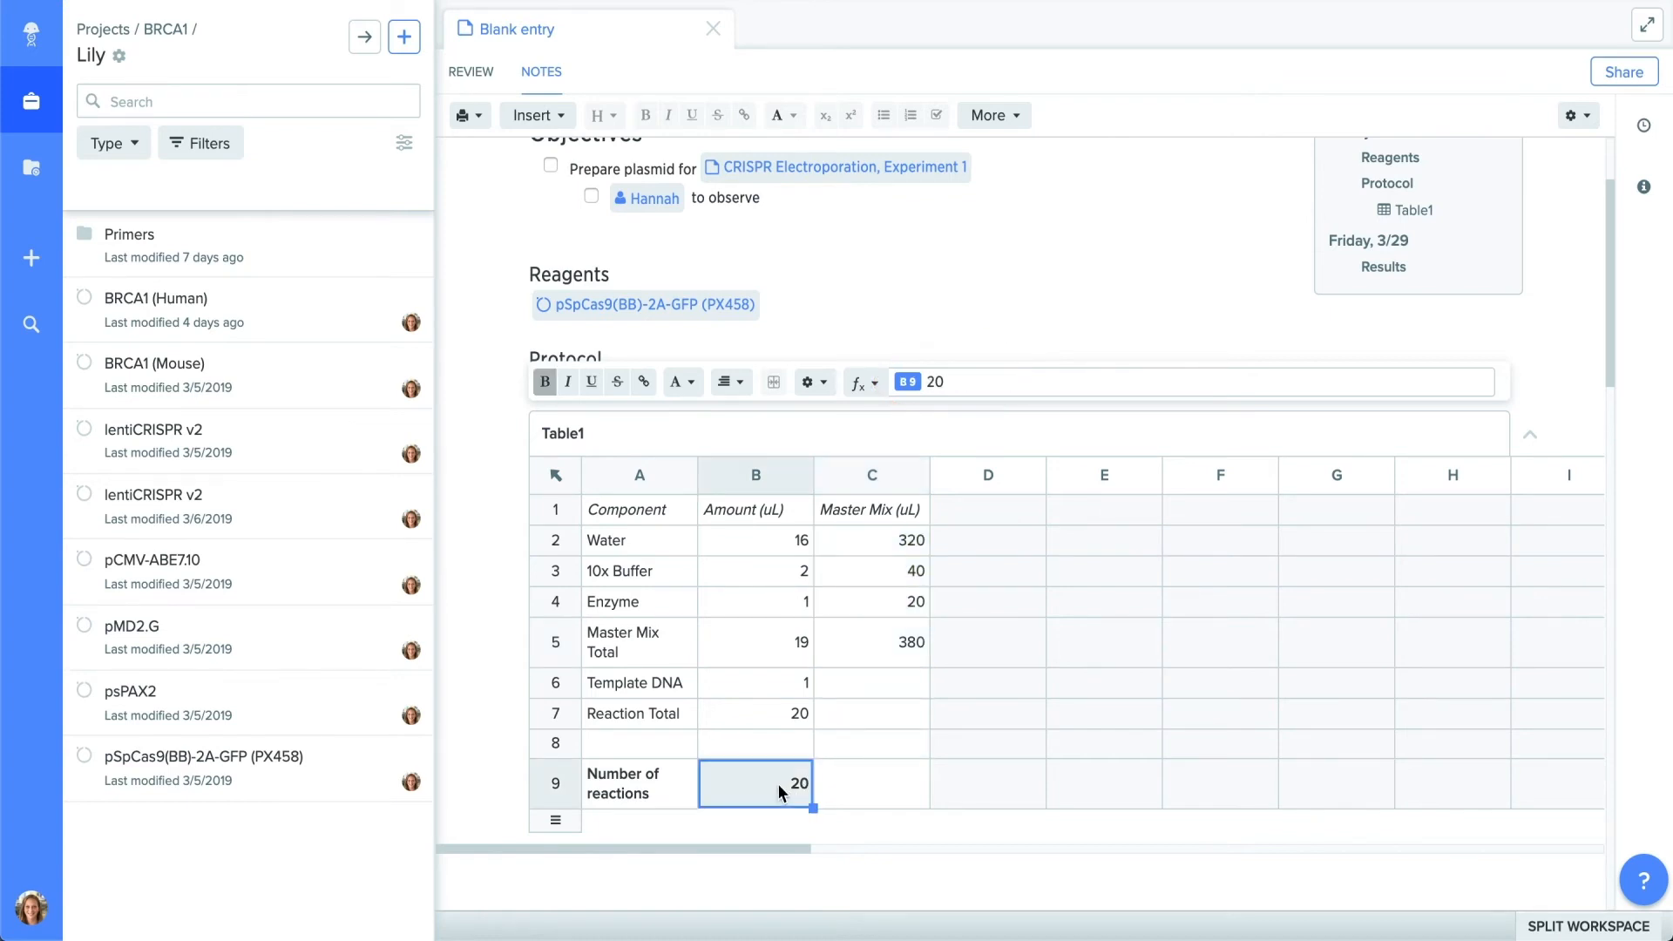
{"action": "type", "text": "50"}
{"action": "key", "text": "Return"}
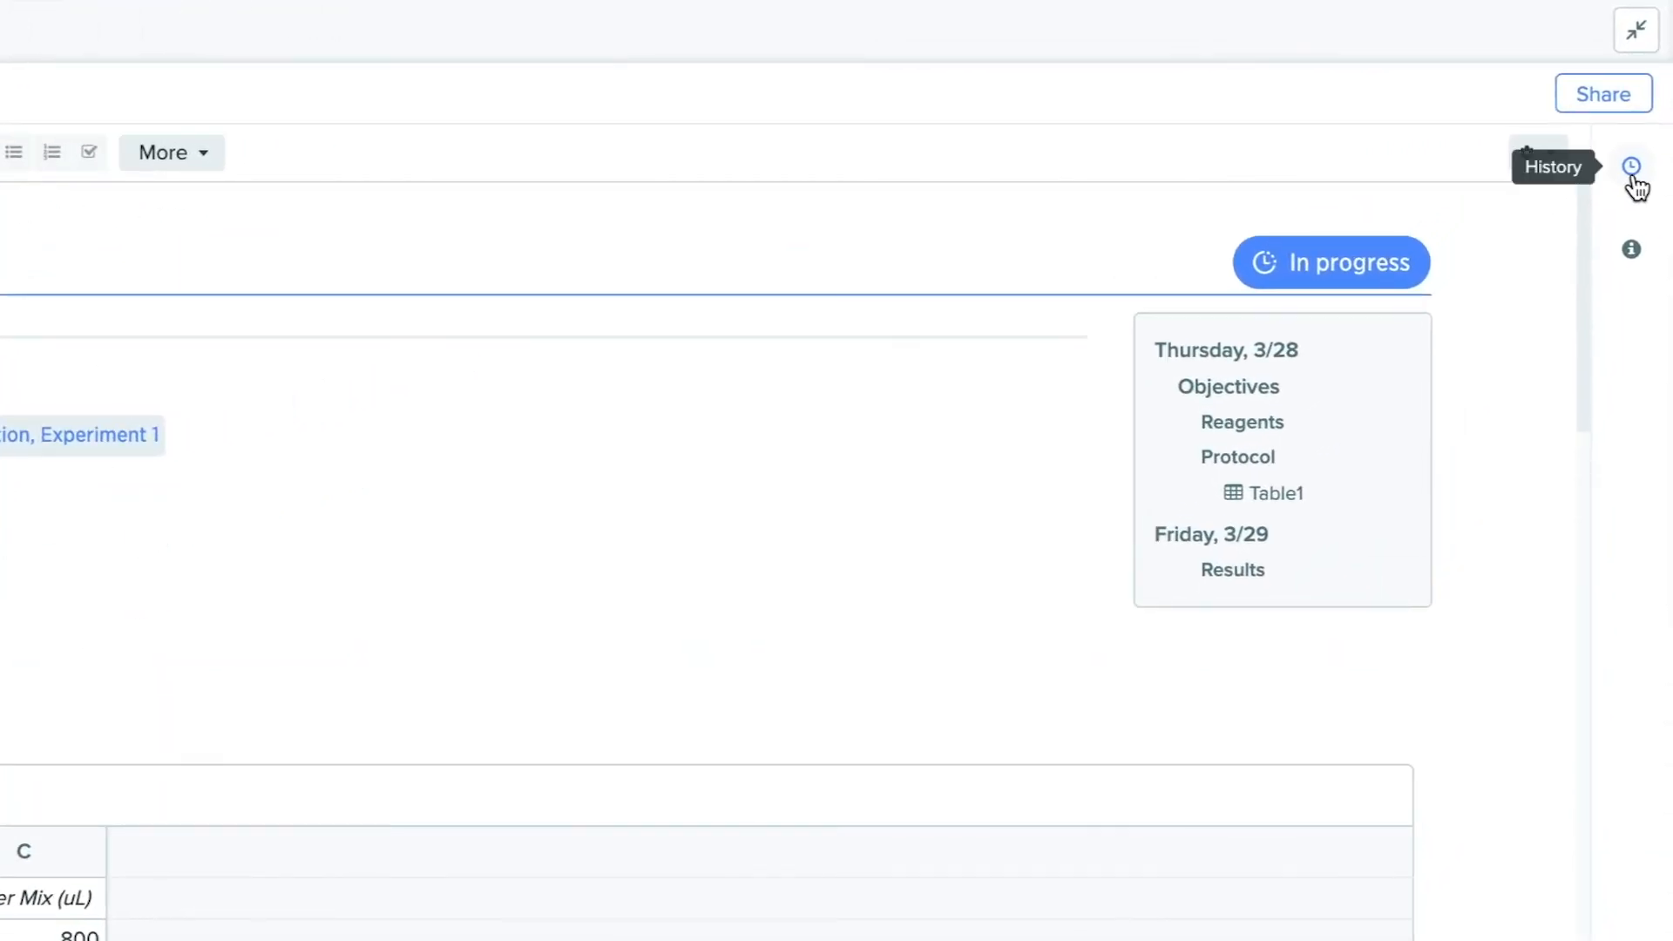
Browse the entry's version history and select a version from 3/29 2:51 PM.
{"action": "left_click", "coordinate": [1632, 170]}
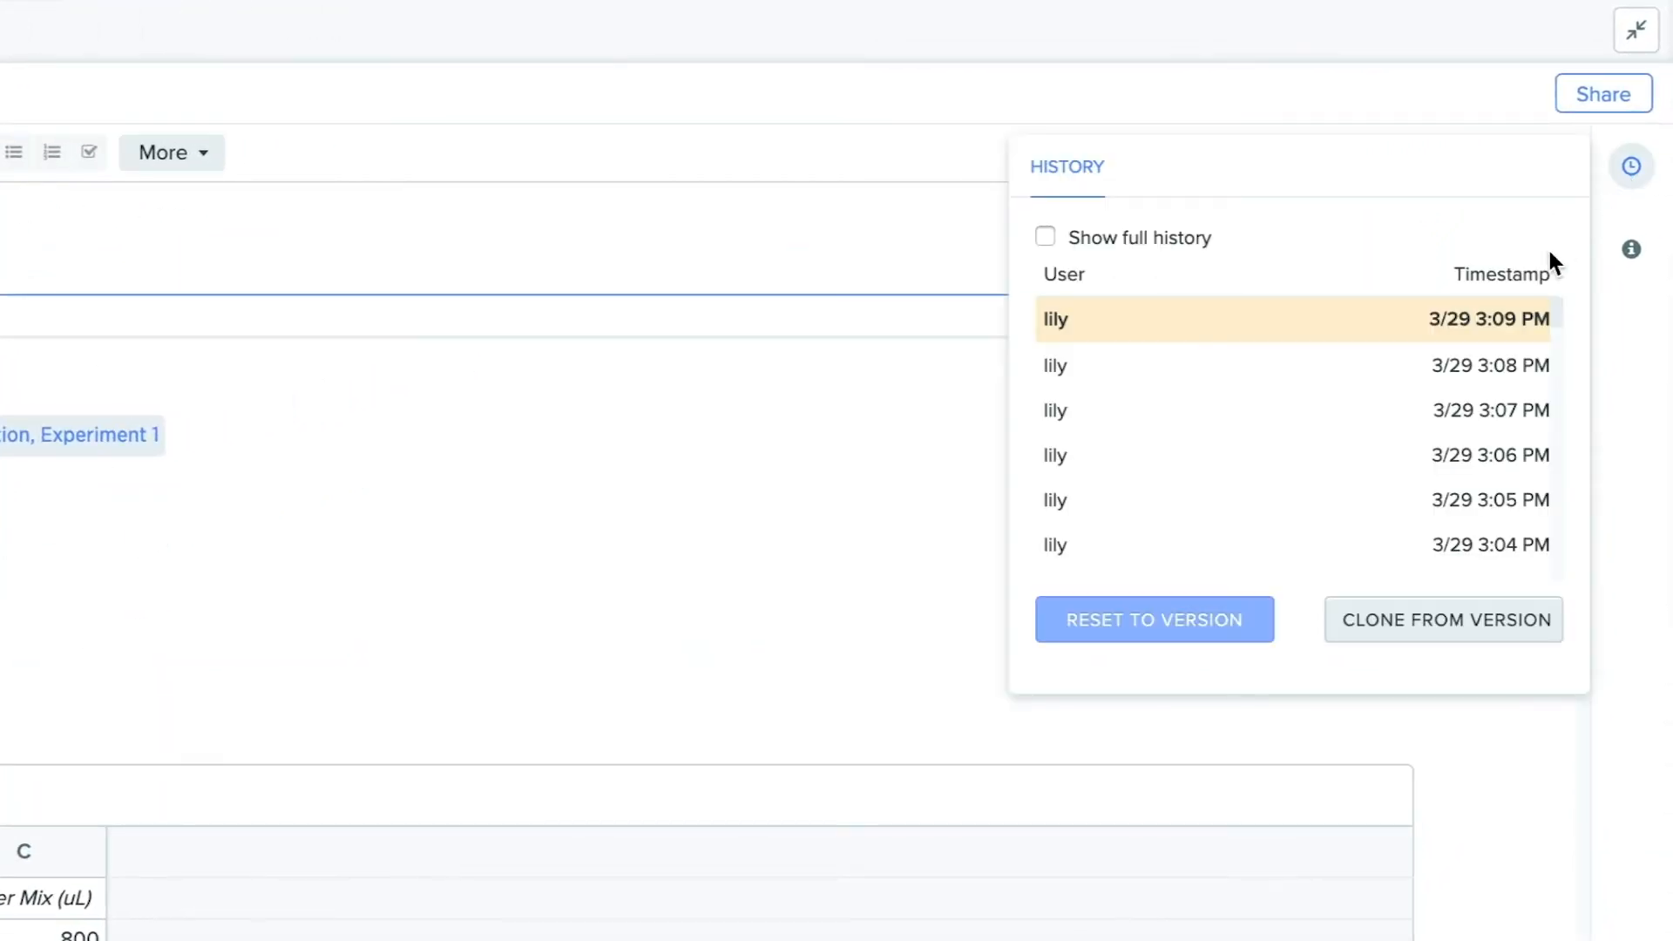
{"action": "scroll", "coordinate": [1482, 403], "scroll_direction": "down", "scroll_amount": 4}
{"action": "scroll", "coordinate": [1485, 406], "scroll_direction": "down", "scroll_amount": 2}
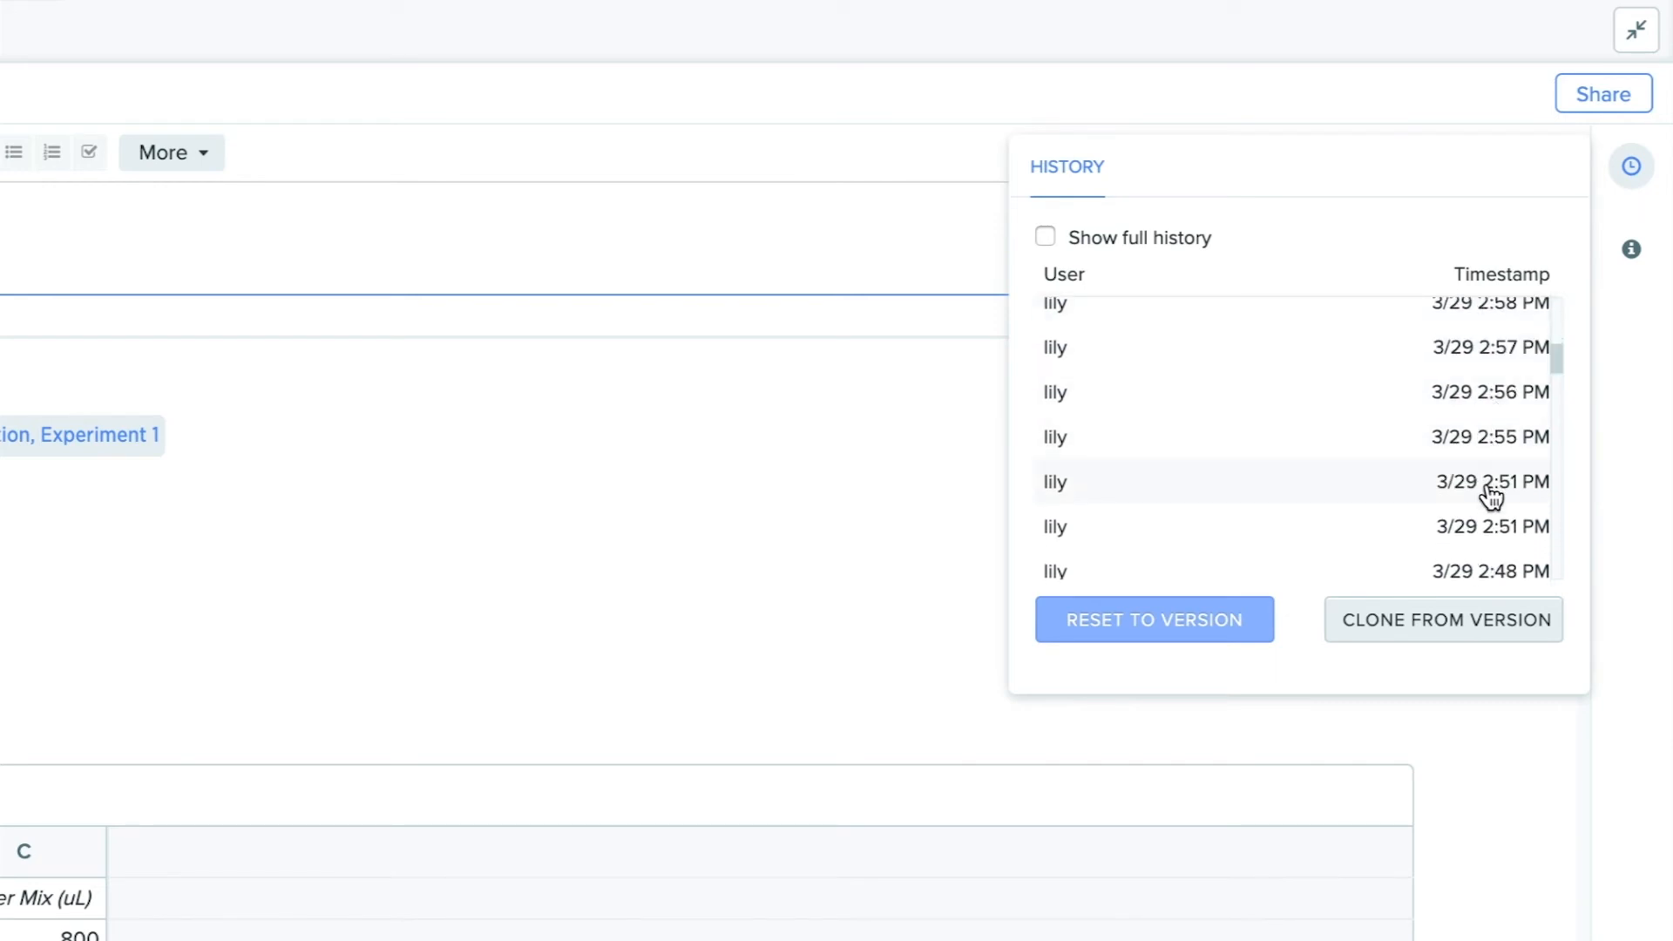
{"action": "left_click", "coordinate": [1491, 497]}
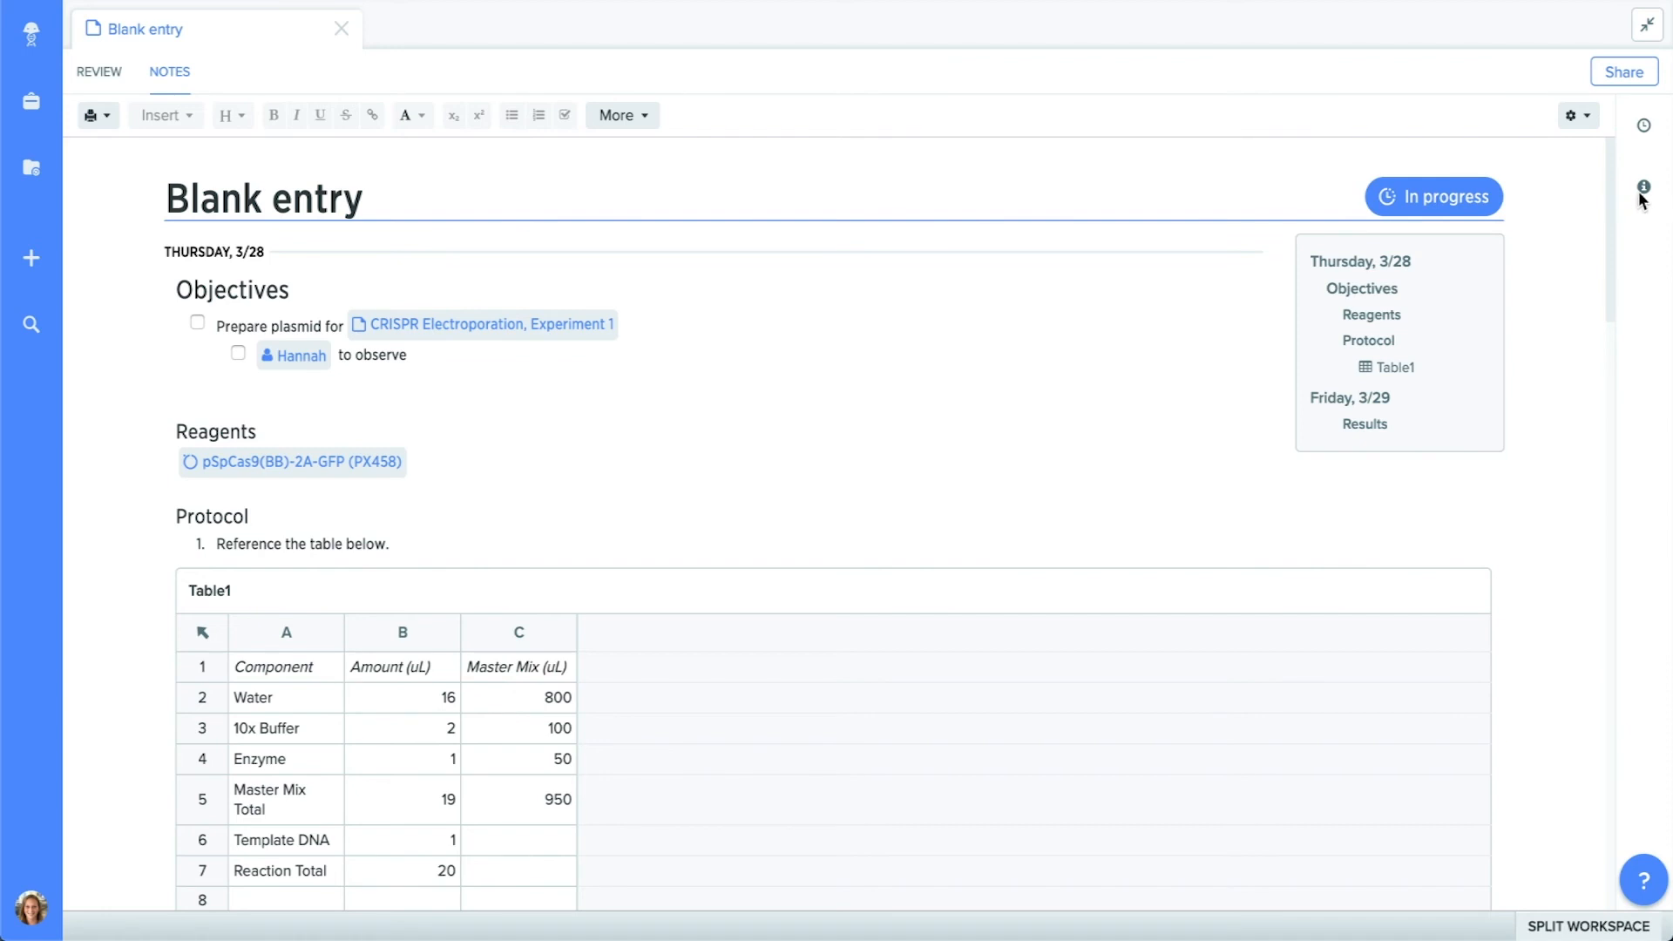
View the entry's information, including its name, folder, review and export options, and close it again.
{"action": "left_click", "coordinate": [1642, 188]}
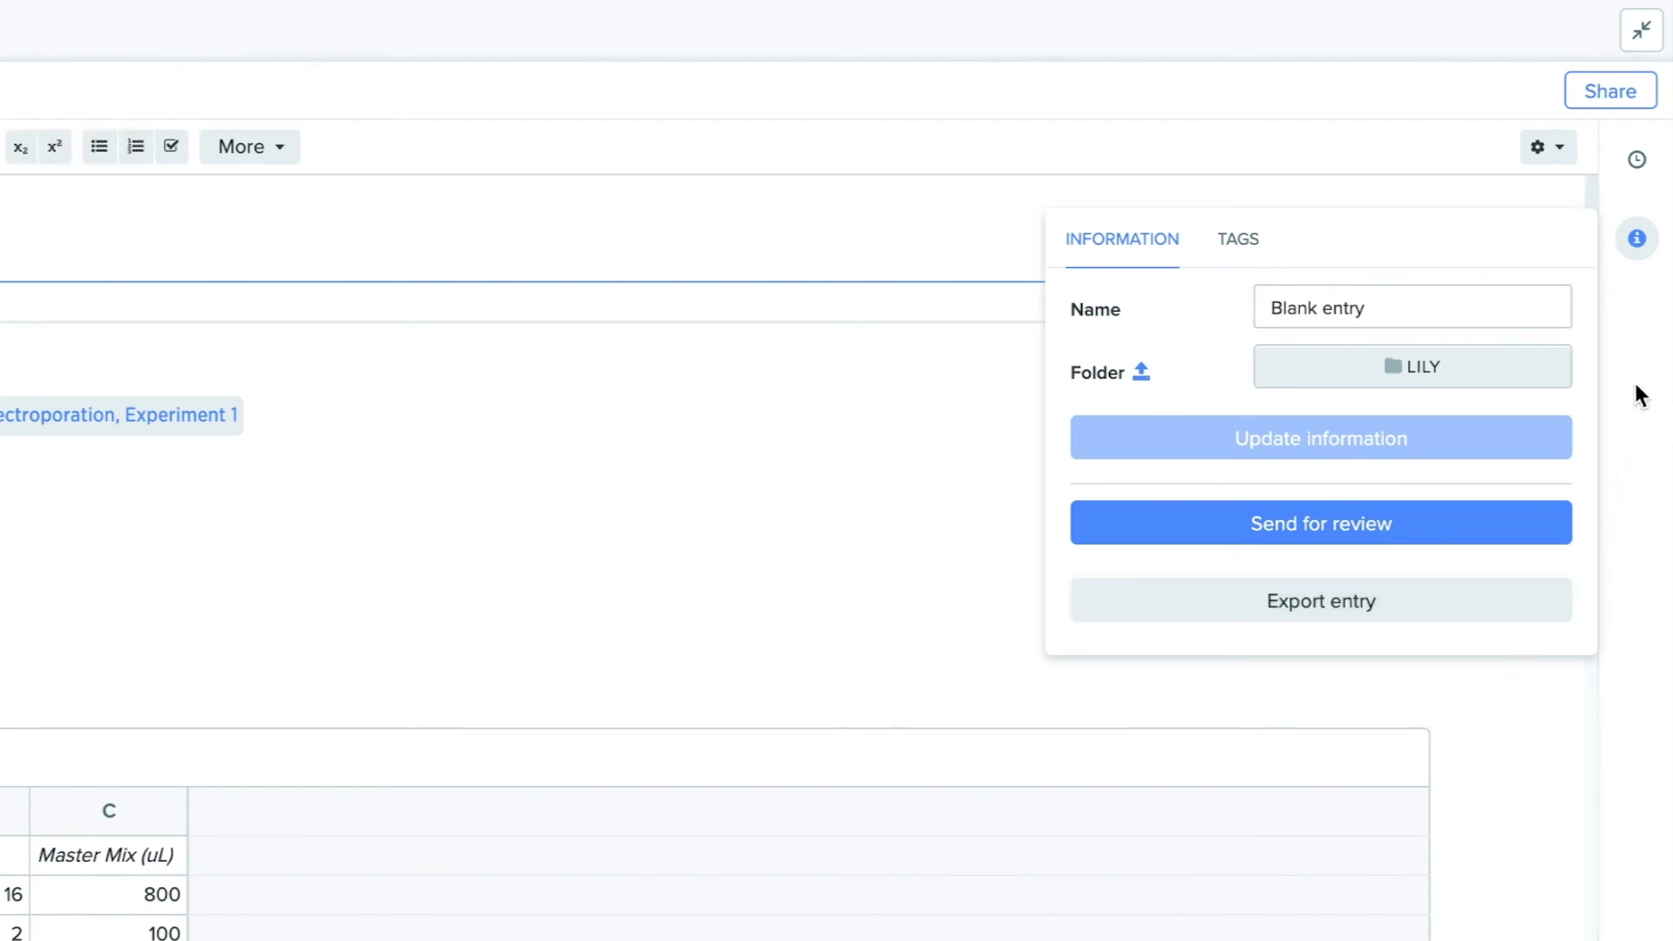
{"action": "left_click", "coordinate": [1636, 239]}
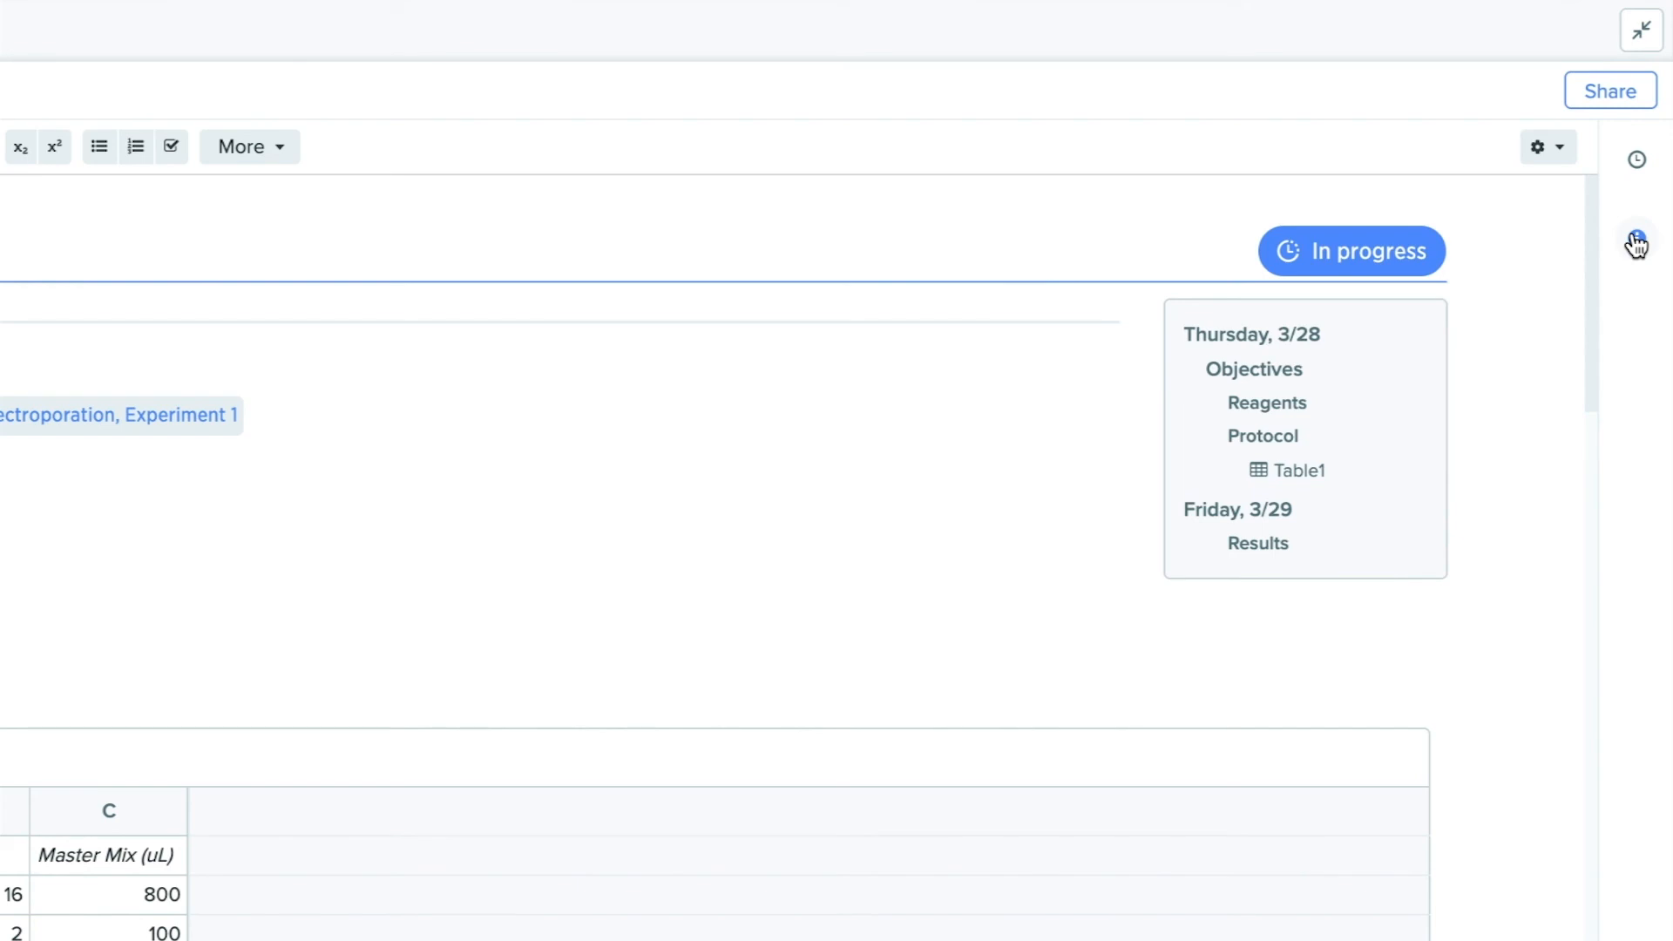
Generate a read-only share link for the entry.
{"action": "left_click", "coordinate": [1574, 103]}
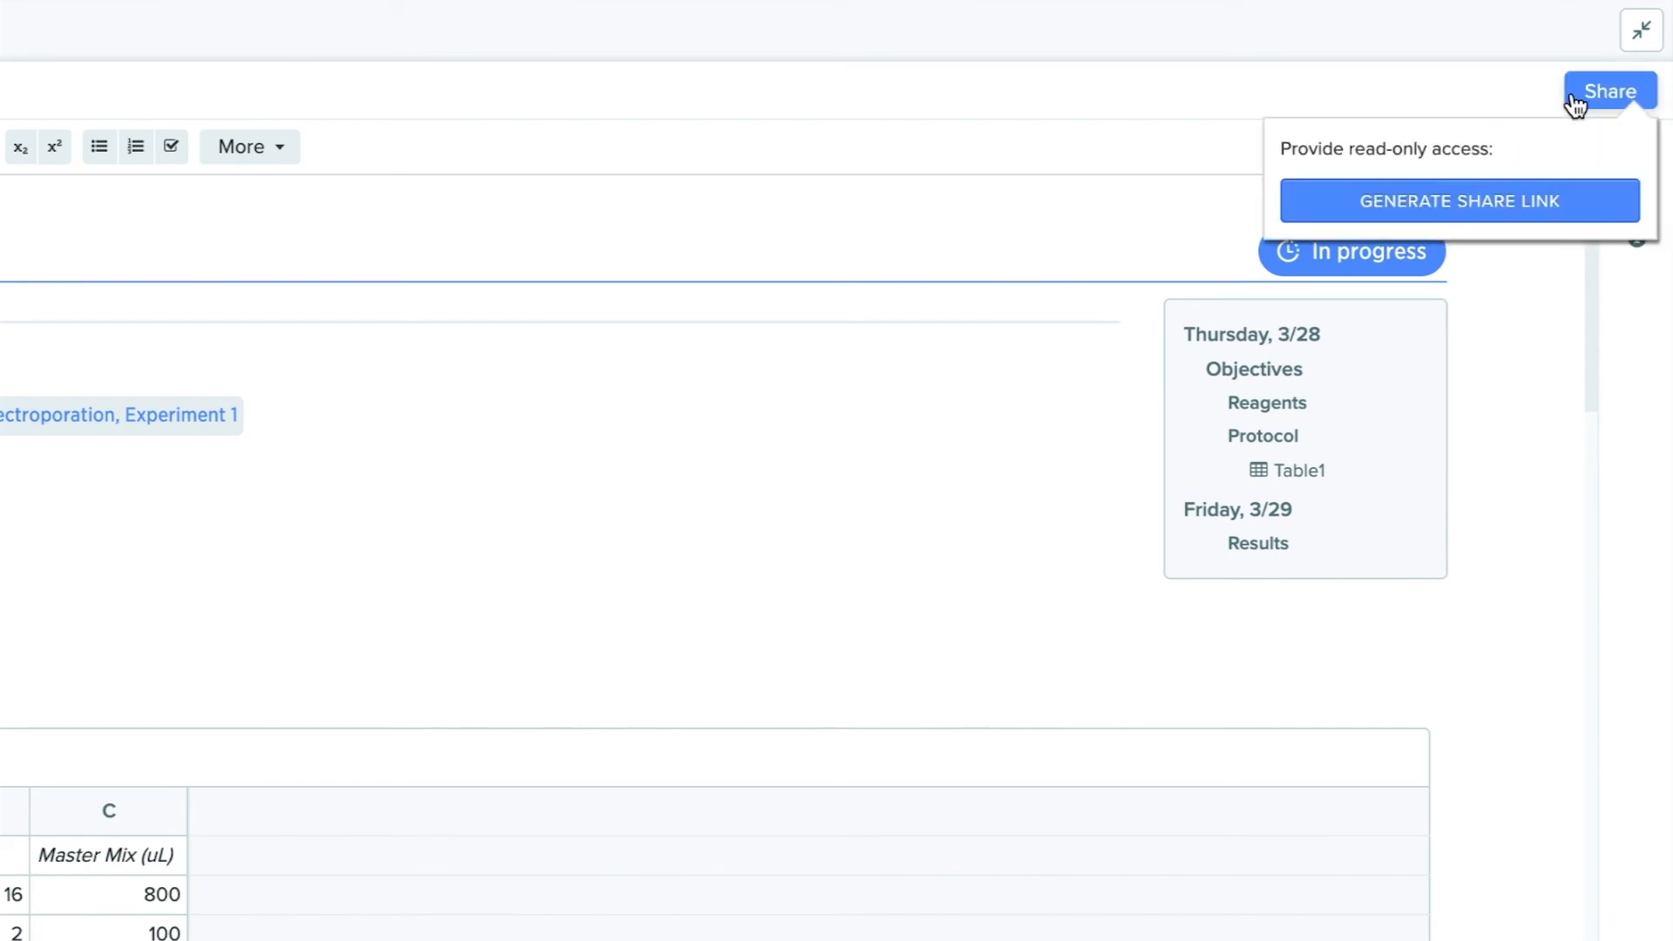
{"action": "left_click", "coordinate": [1571, 209]}
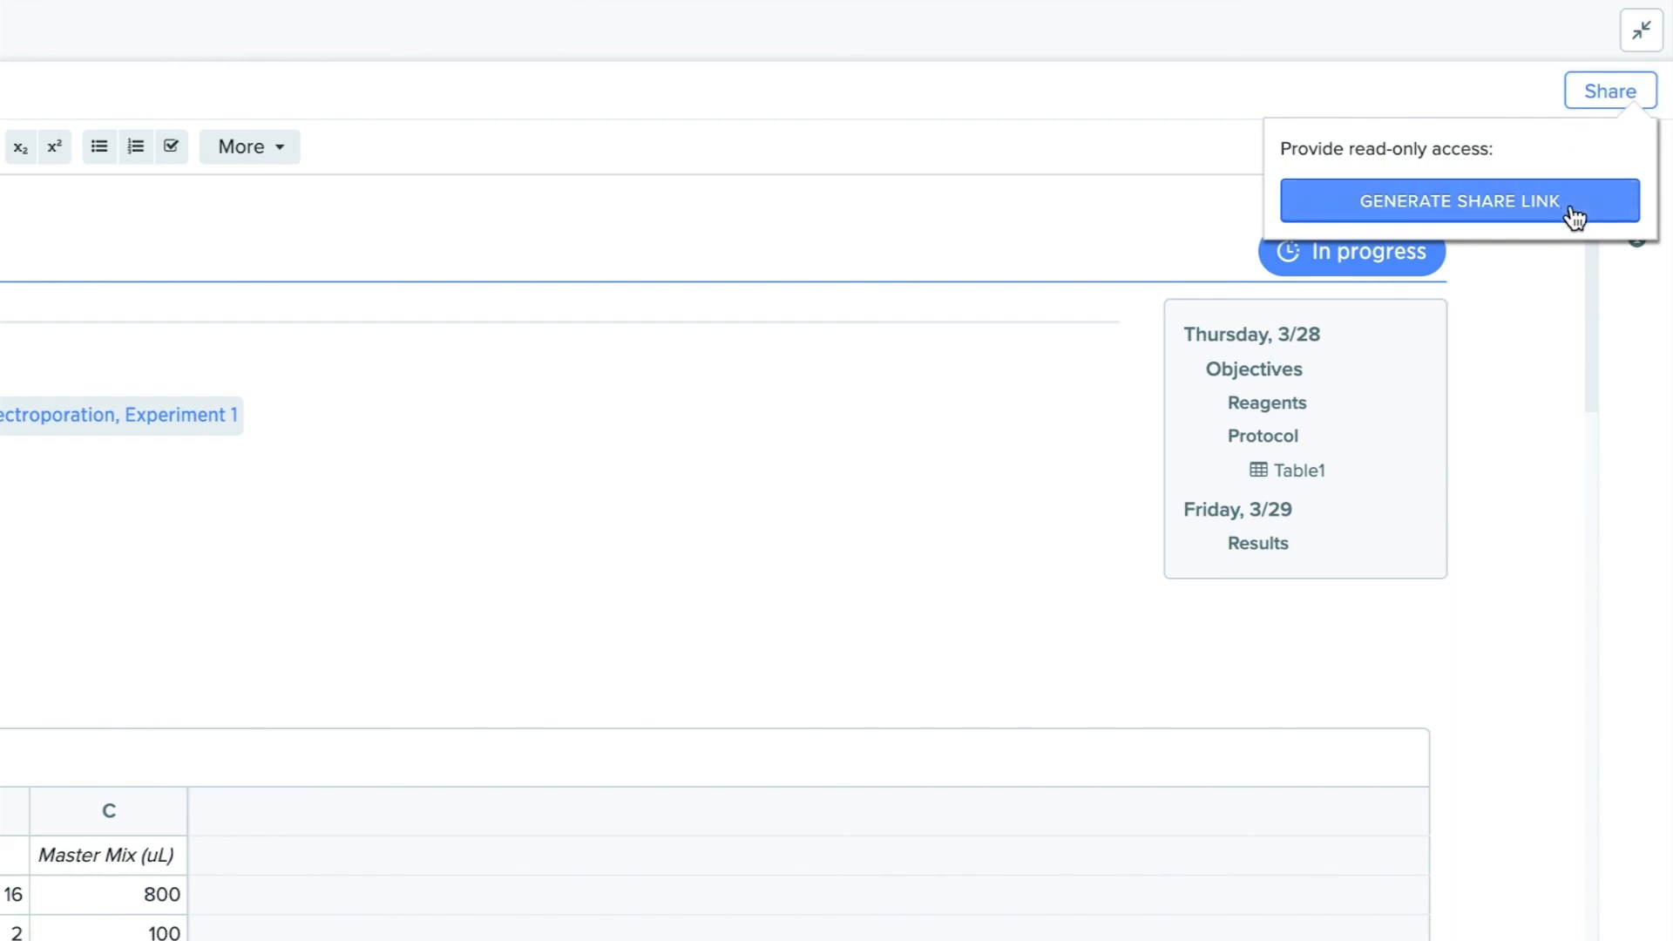